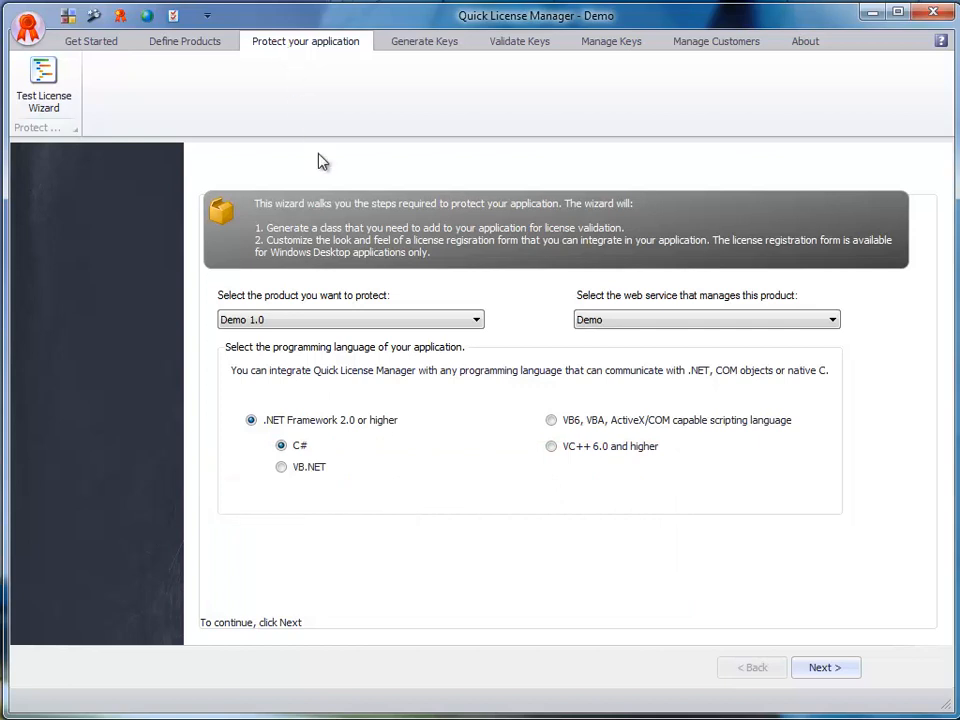
- Set up protection for product Demo 1.0 with the Demo web service in C#, keeping the default wizard appearance and license options
left_click(335, 319)
left_click(335, 320)
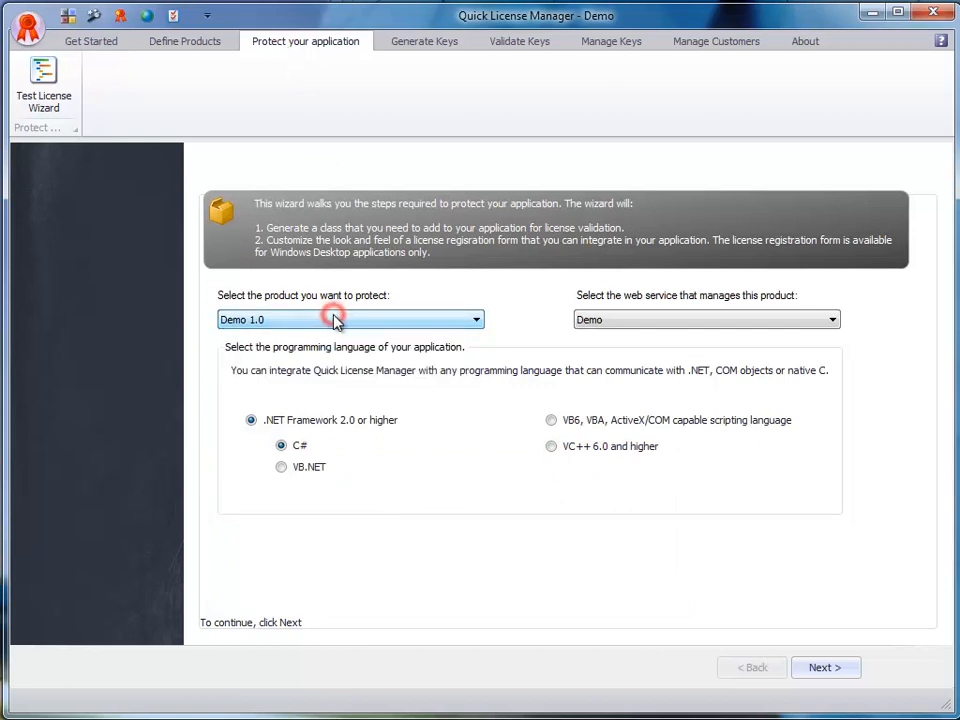
left_click(589, 321)
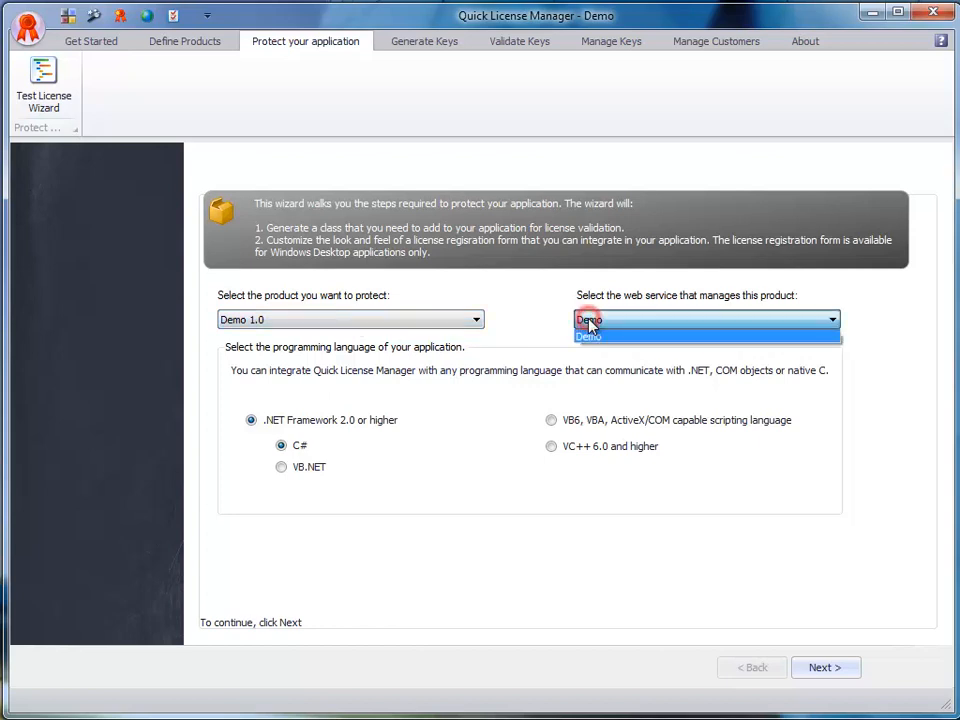
left_click(589, 321)
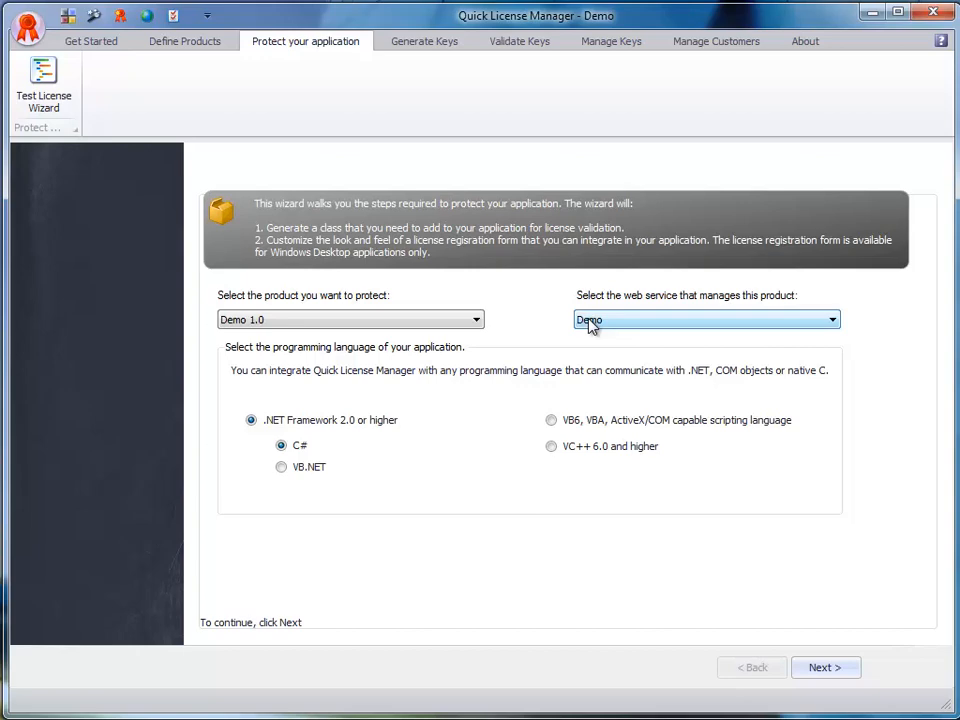
left_click(815, 667)
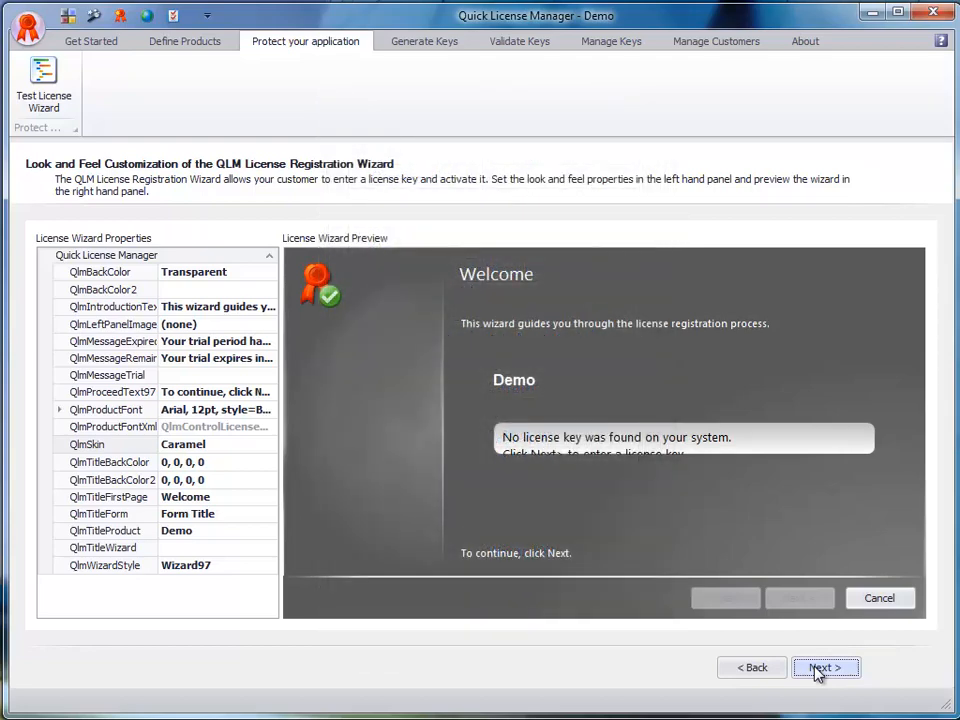
left_click(822, 668)
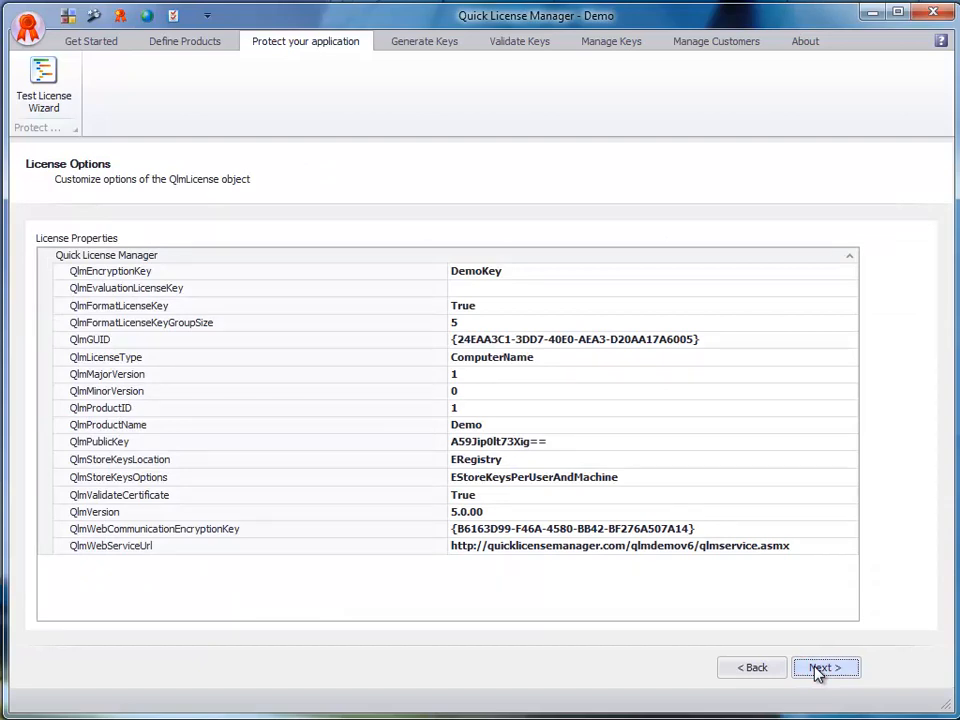
left_click(817, 671)
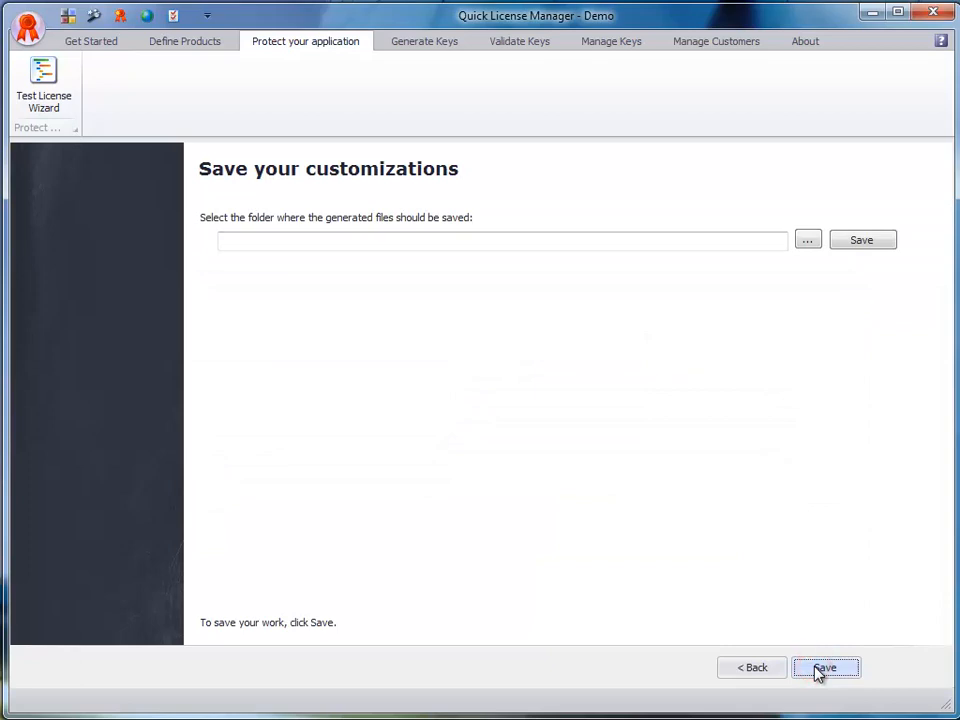
- Save the generated license files to the __QLM_Version_06 folder on the desktop and finish the protection wizard
left_click(809, 240)
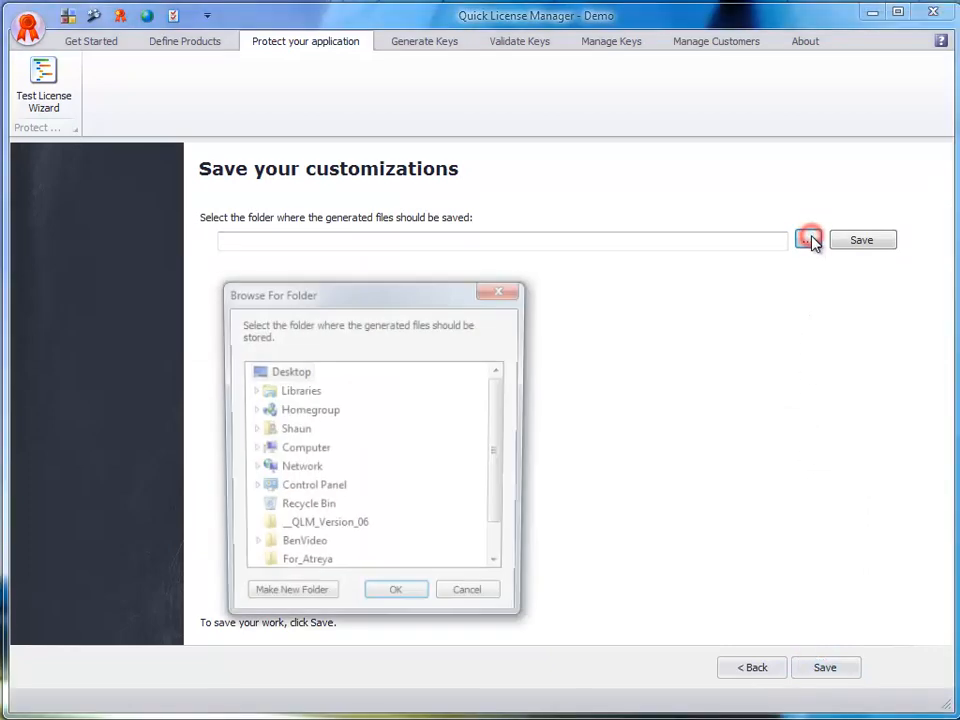
left_click(347, 531)
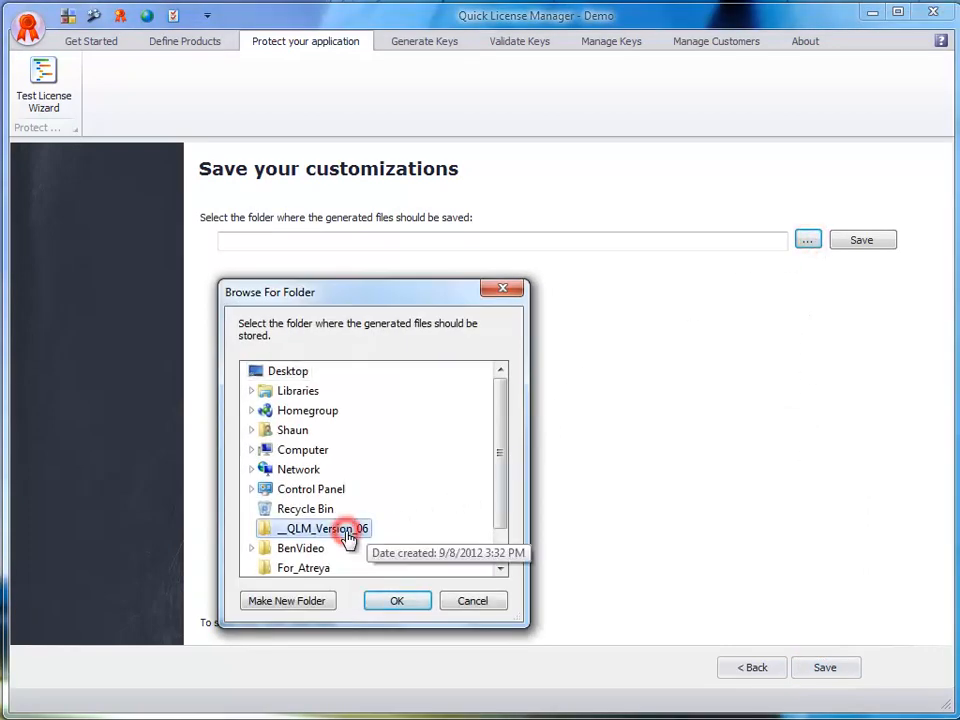
left_click(390, 600)
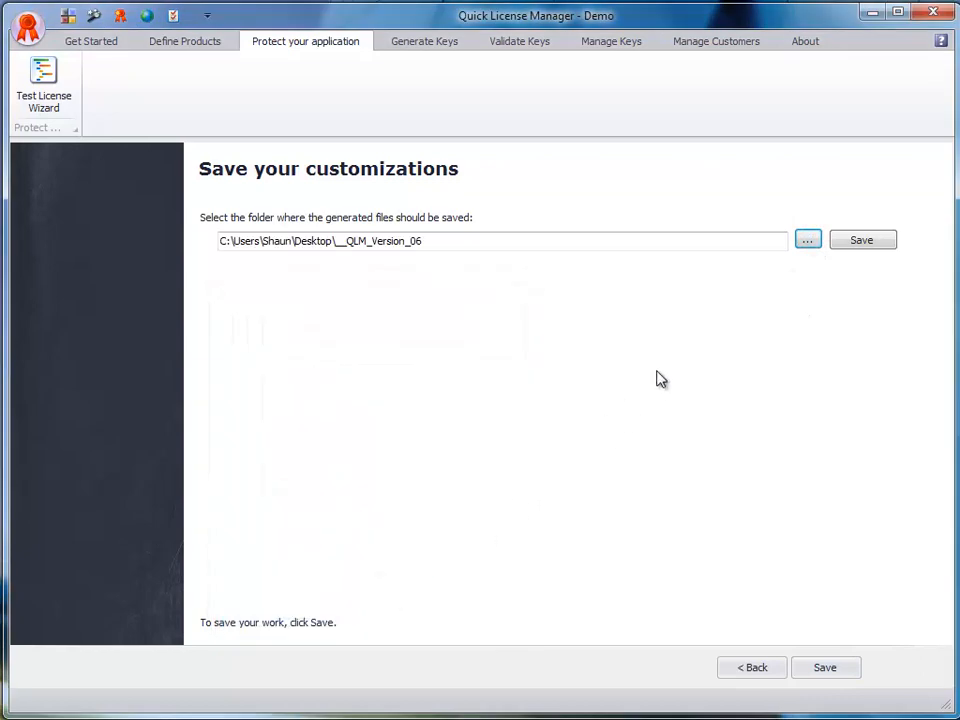
left_click(840, 245)
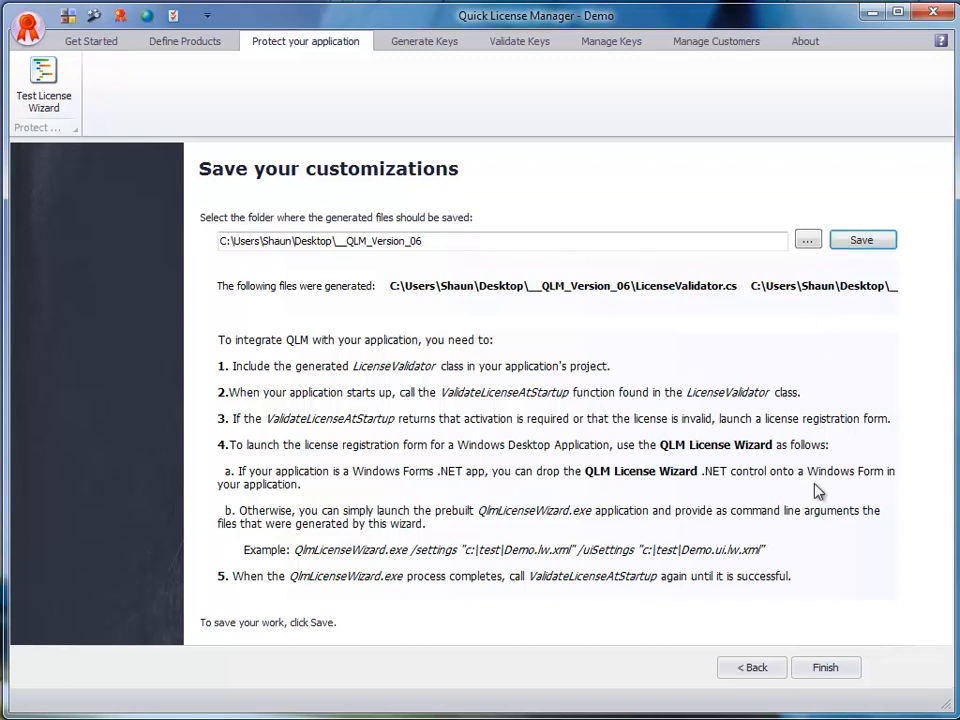
left_click(814, 672)
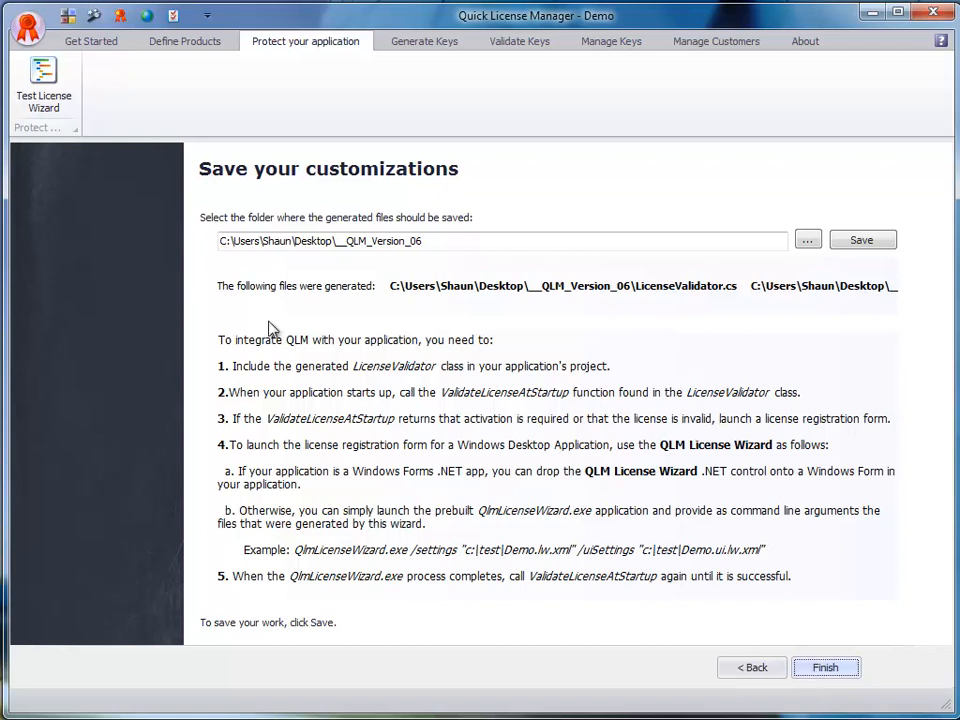
- Test the License Registration Wizard up to its activation key page and cancel it without registering
left_click(50, 88)
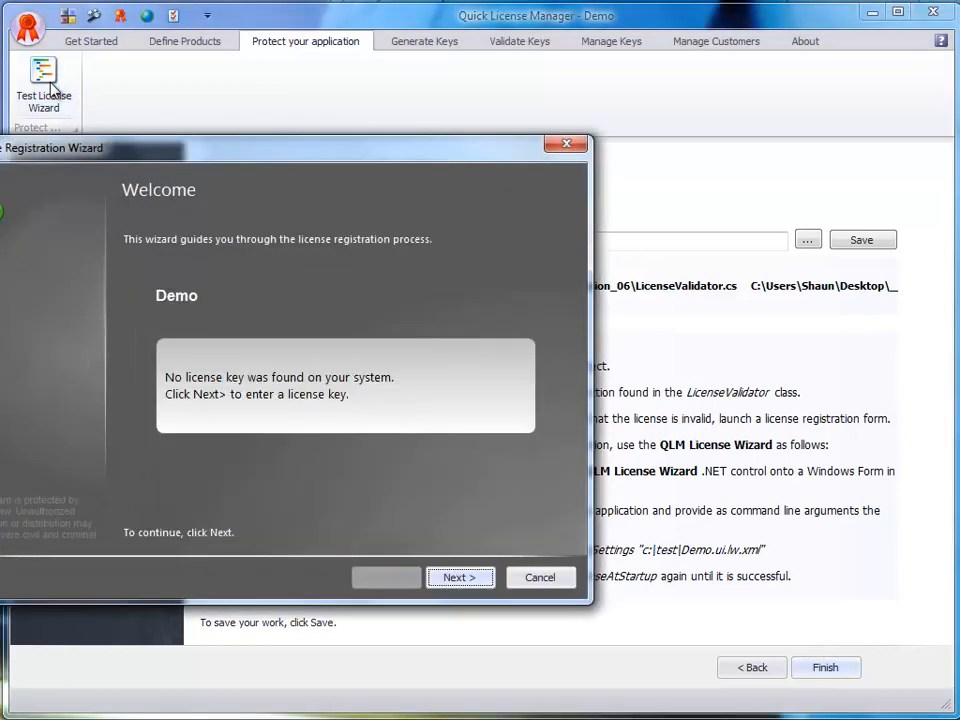
left_click_drag(180, 163, 418, 177)
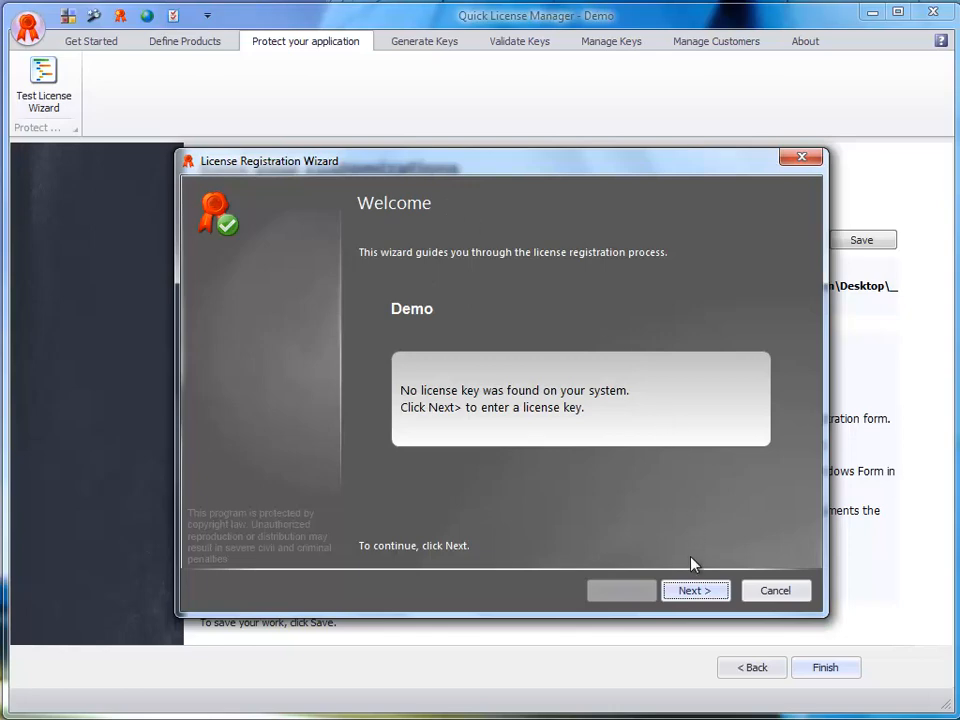
left_click(690, 591)
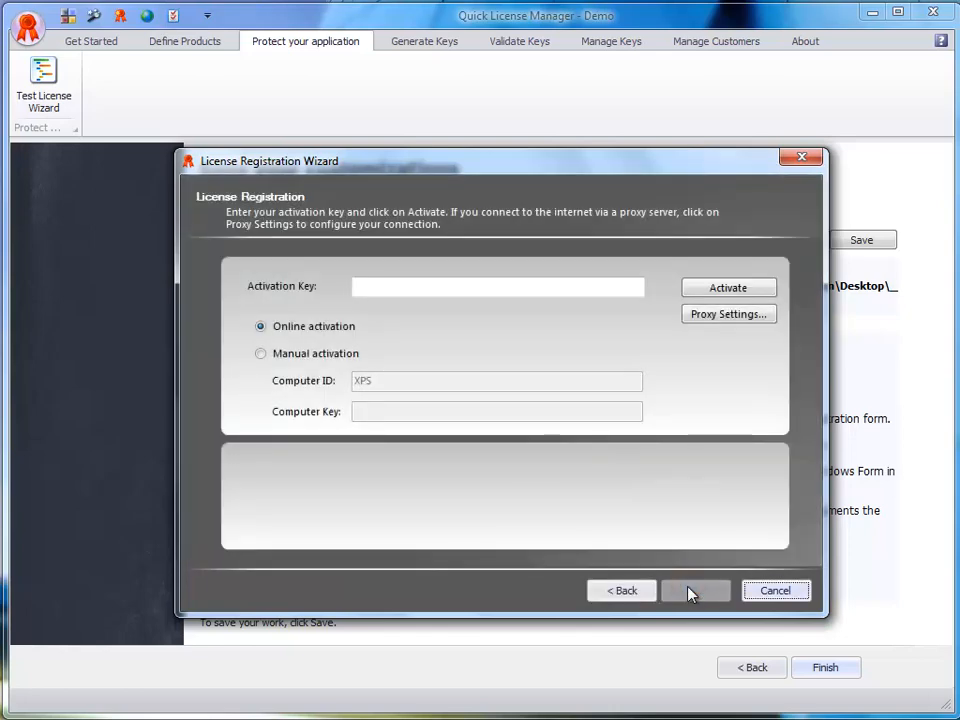
left_click(776, 591)
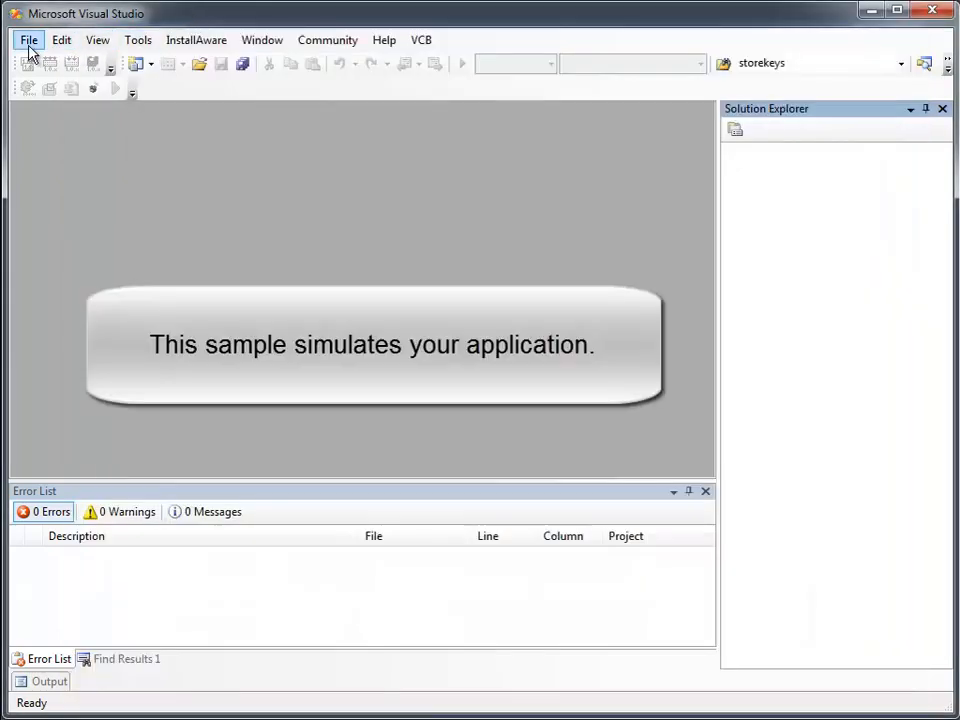
- Switch to Visual Studio and open the recent QlmLicenseWizardExeSample project
left_click(28, 42)
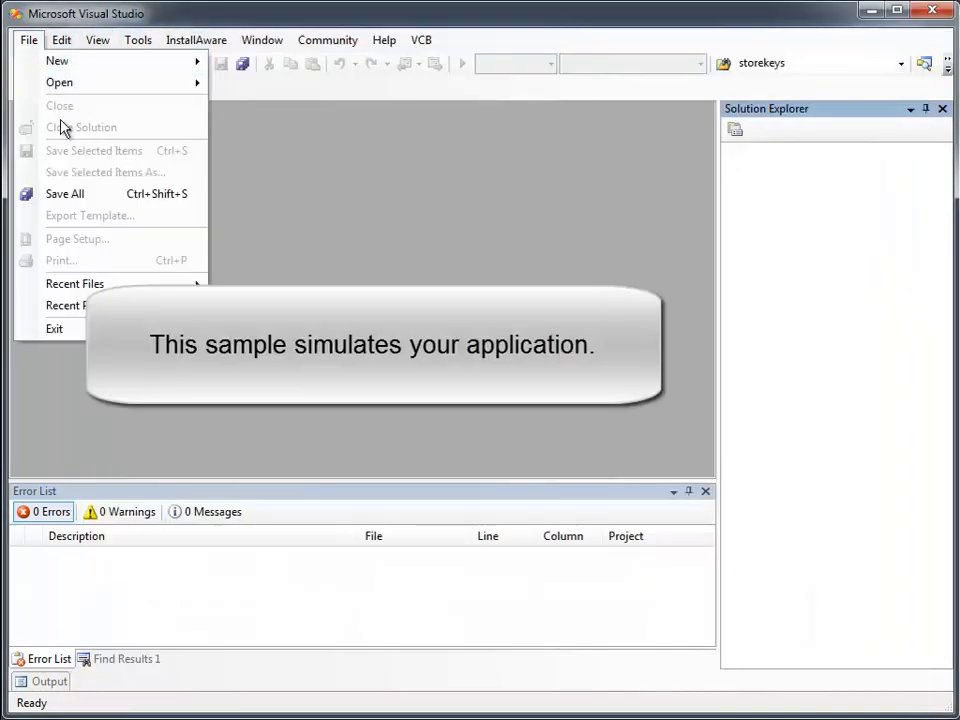
mouse_move(70, 305)
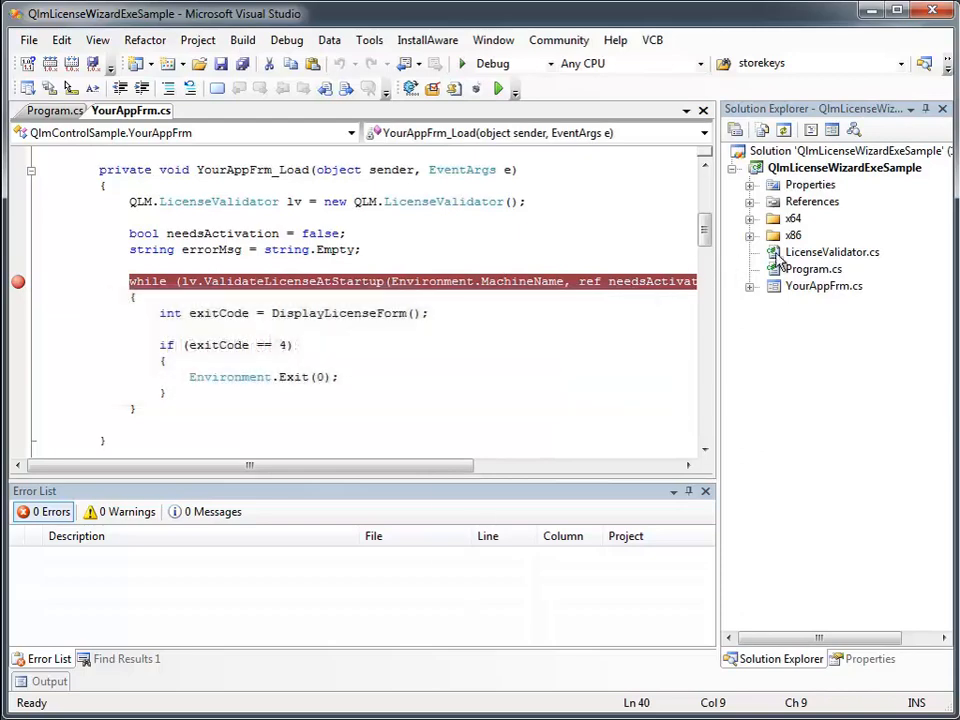
- Open LicenseValidator.cs from the sample project, review the class fields and constructor, and close the file
left_click(822, 255)
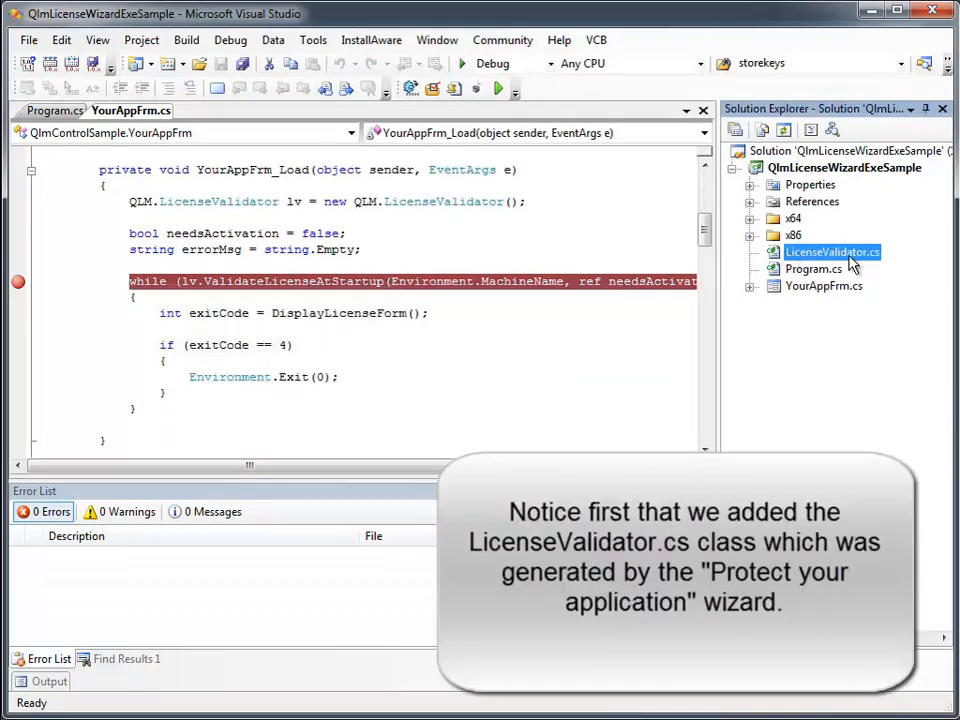
double_click(846, 262)
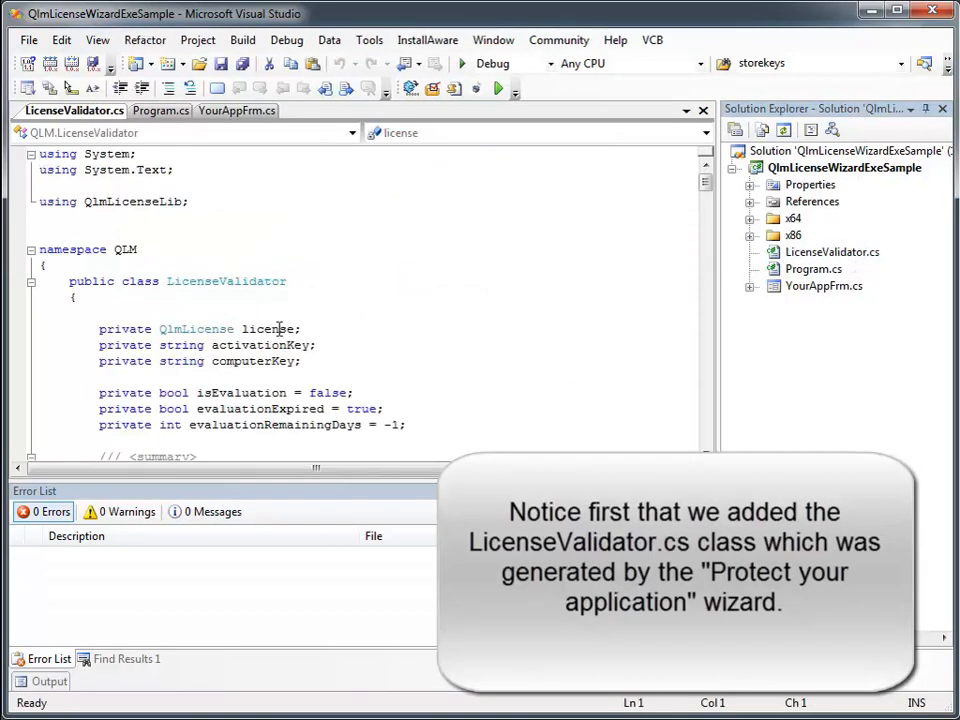
left_click_drag(705, 183, 708, 200)
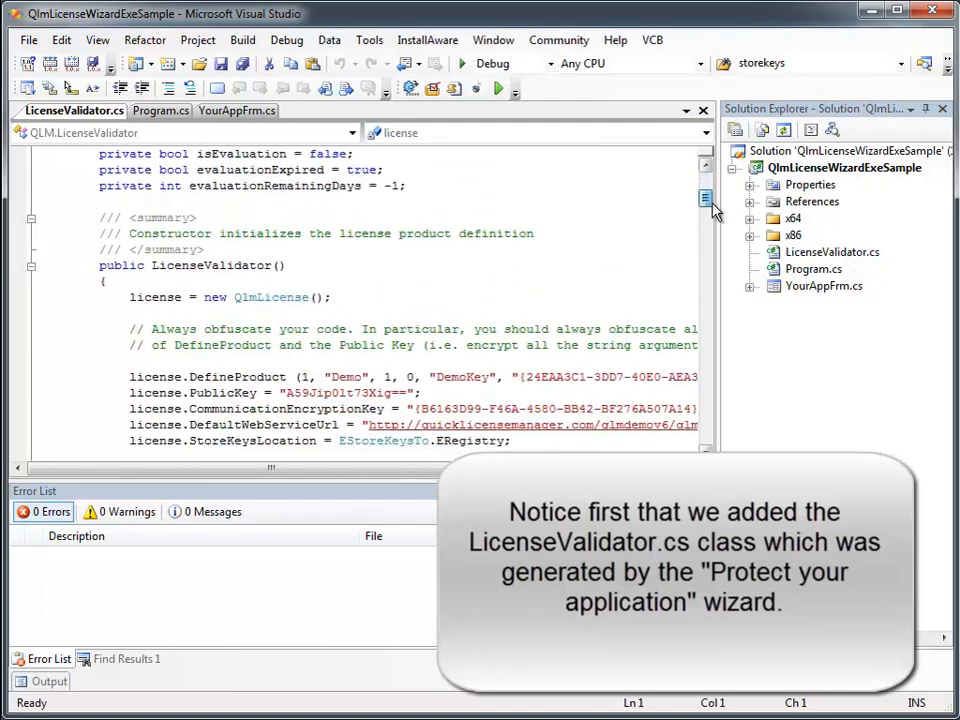
scroll(712, 210, "up", 5)
right_click(104, 111)
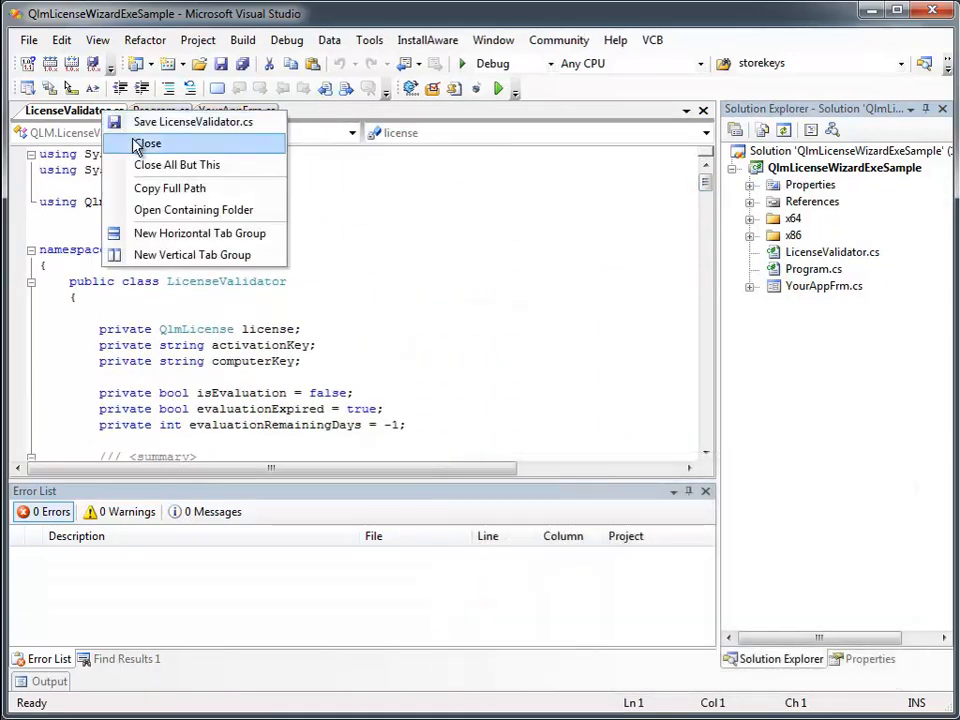
left_click(138, 146)
- Examine the YourAppFrm_Load handler in YourAppFrm.cs, including the full ValidateLicenseAtStartup loop condition
left_click(305, 249)
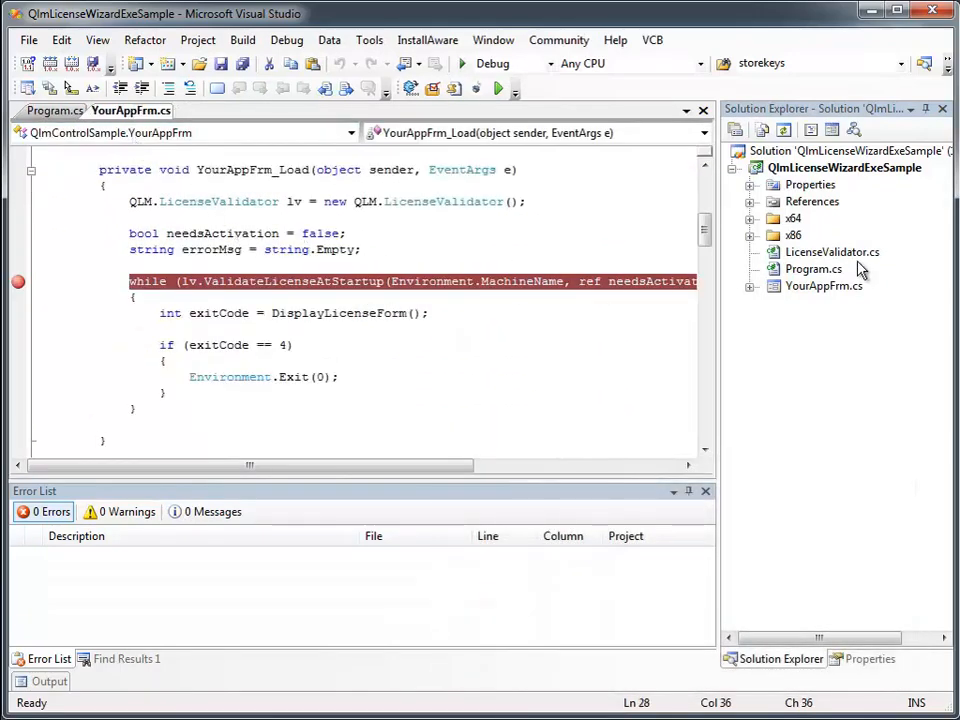
double_click(290, 170)
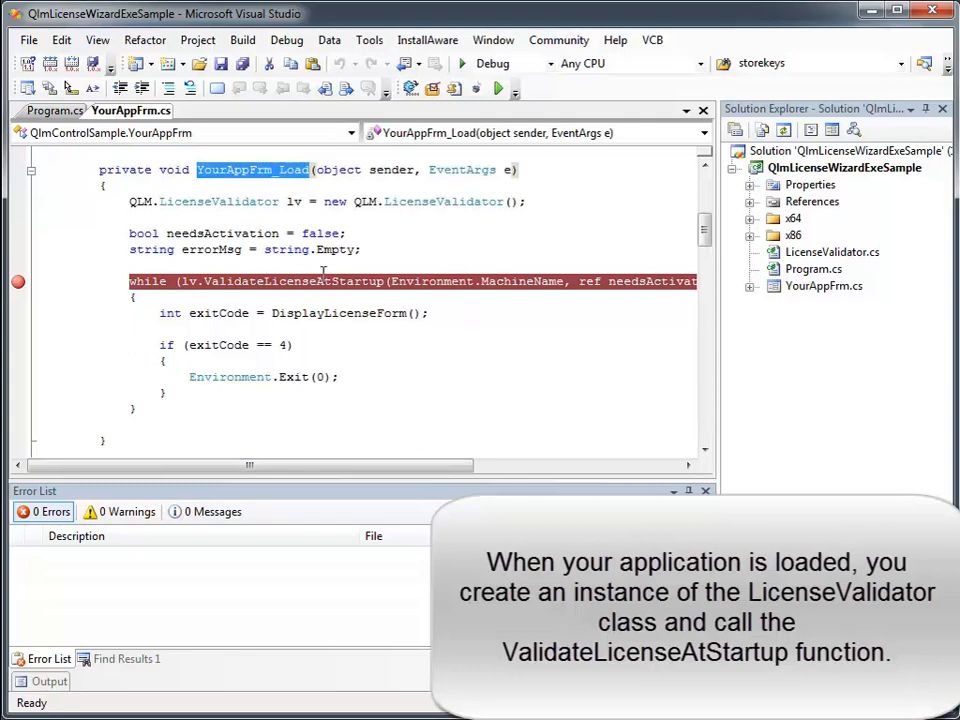
double_click(285, 281)
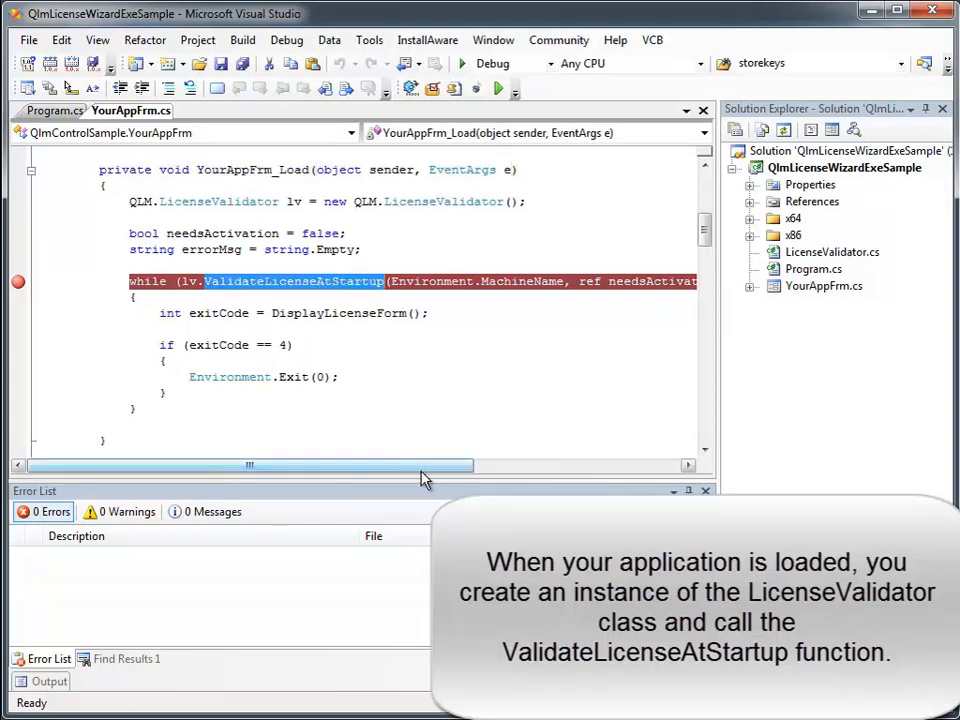
left_click_drag(421, 471, 678, 470)
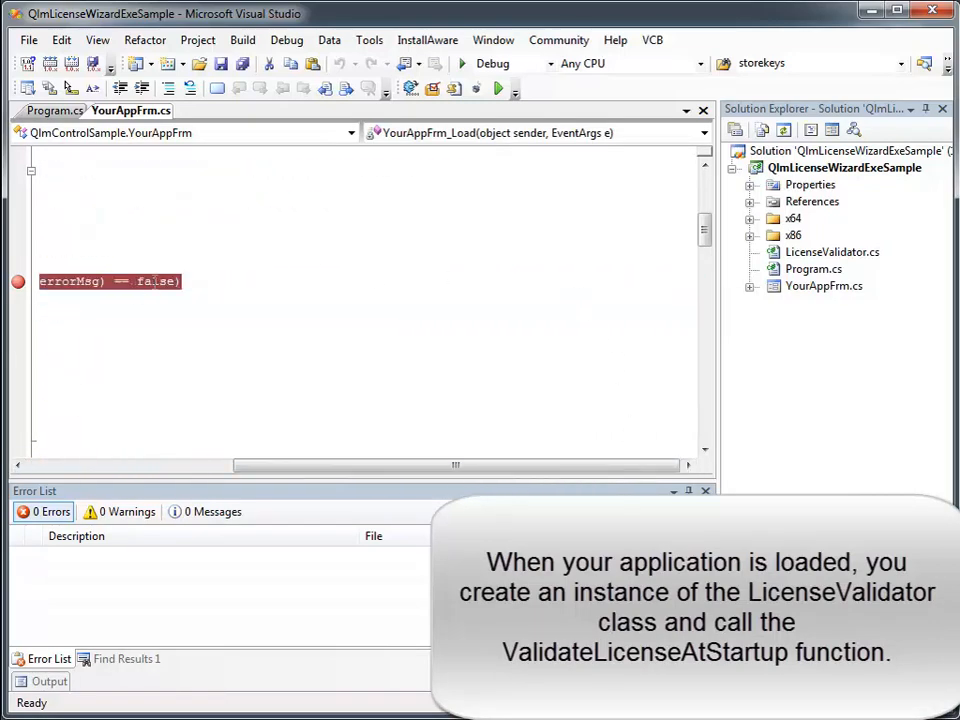
left_click_drag(332, 476, 83, 478)
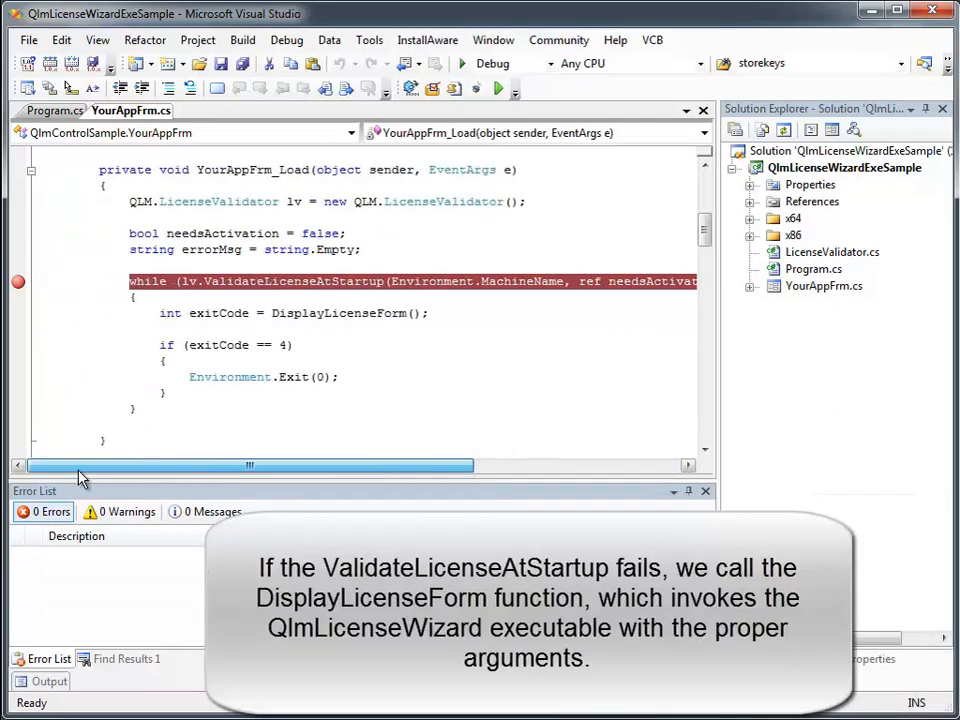
- Examine the DisplayLicenseForm function, including the QlmLicenseWizard.exe launch and its Demo 1.0.lw.xml and Demo 1.0.lw.ui.xml arguments
double_click(300, 313)
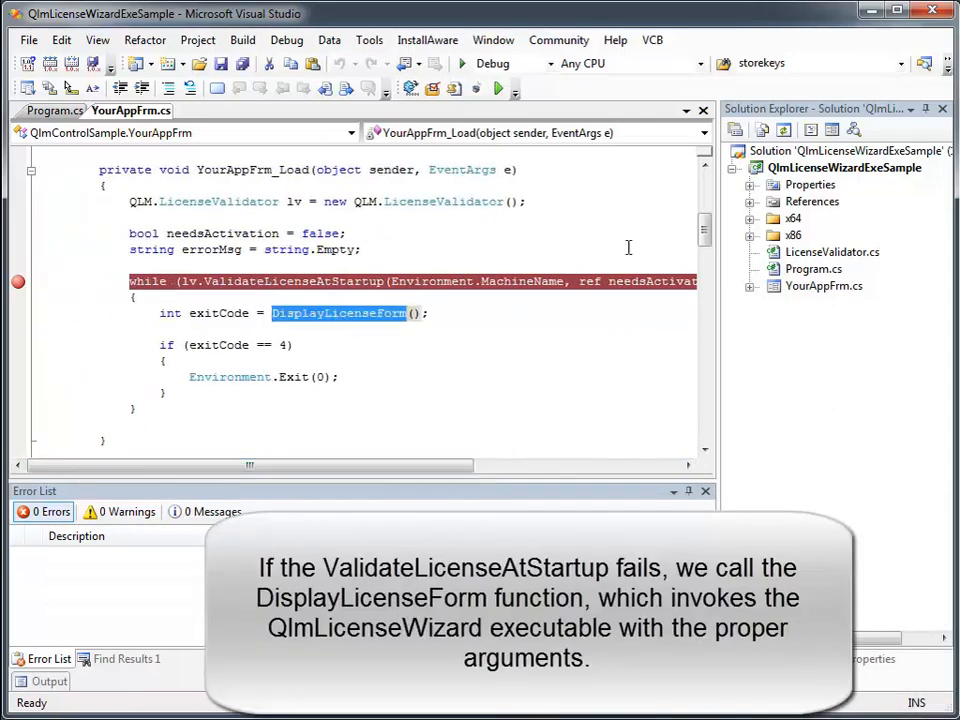
left_click_drag(706, 224, 714, 276)
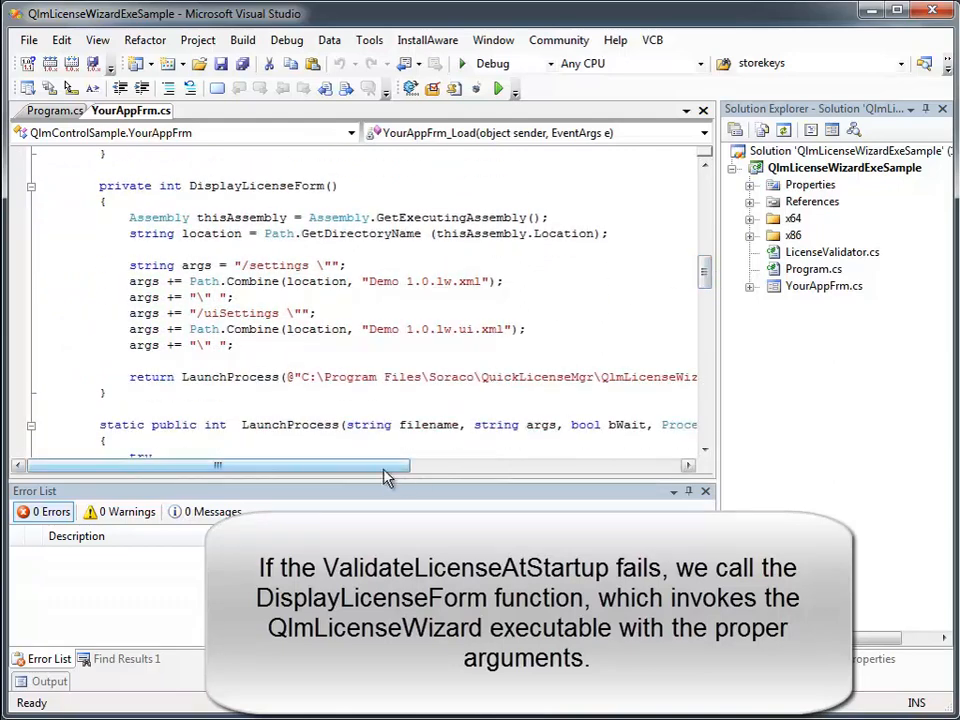
left_click_drag(384, 470, 435, 469)
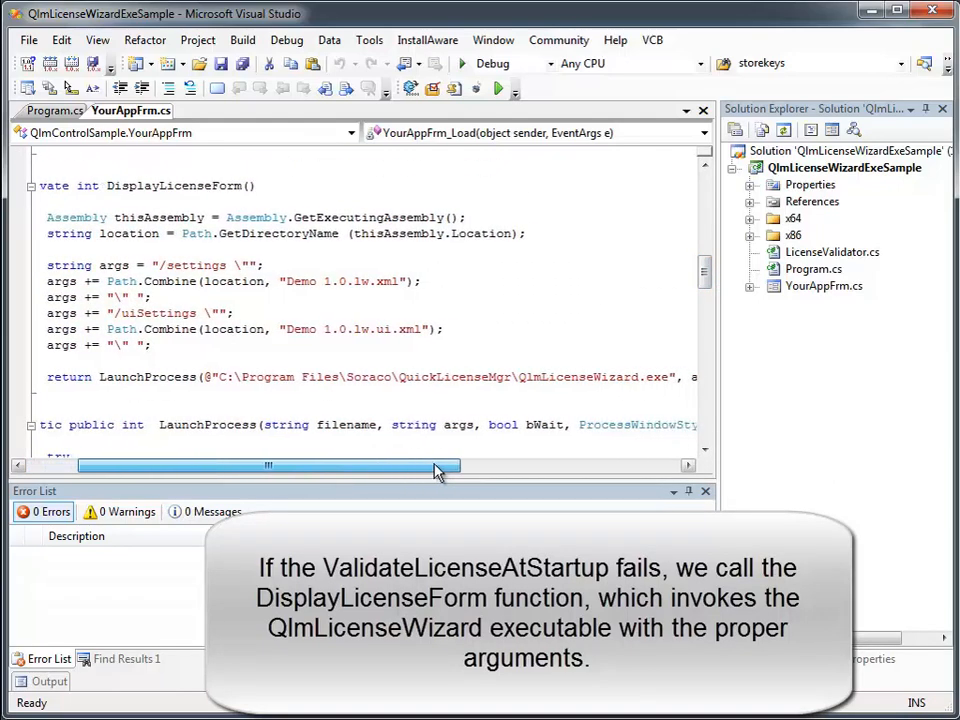
double_click(555, 376)
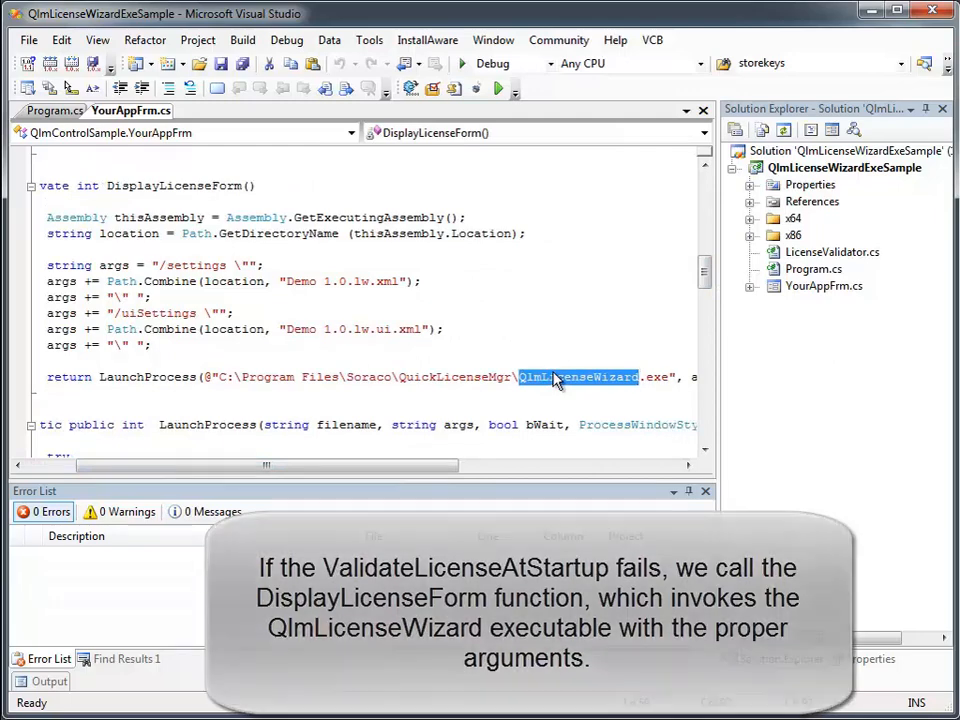
left_click(291, 281)
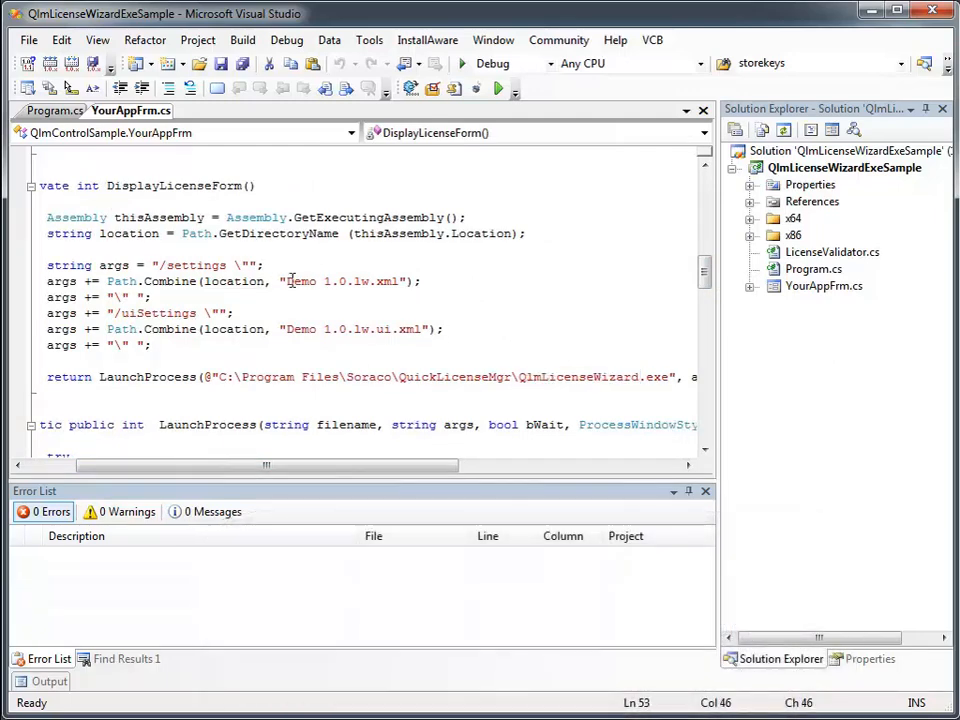
left_click_drag(288, 281, 378, 281)
left_click_drag(288, 329, 422, 329)
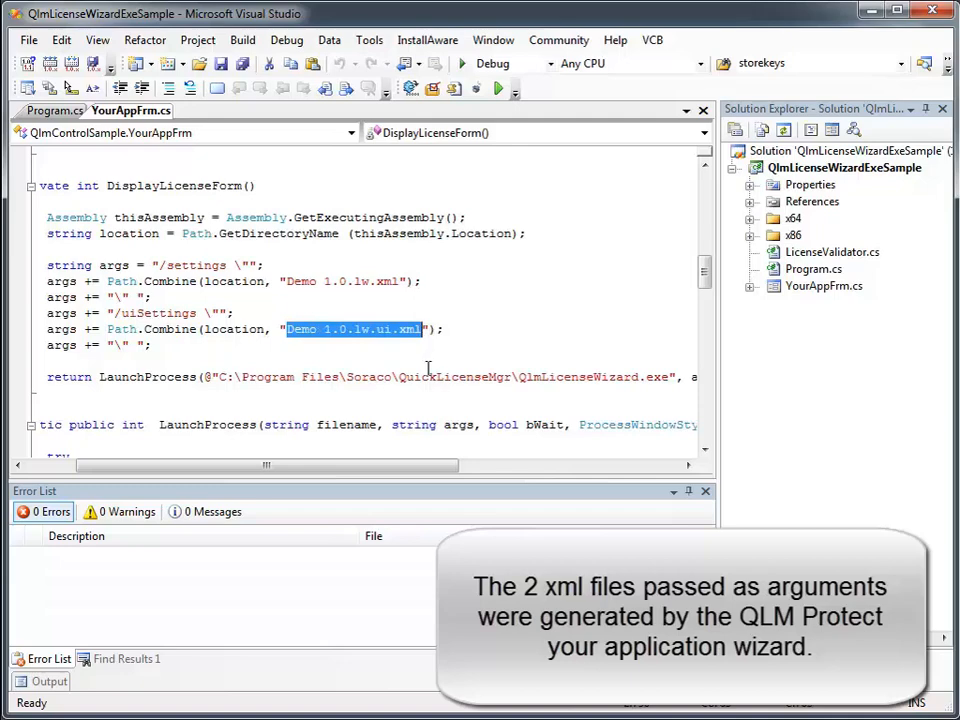
- Build the solution and return to the start of the DisplayLicenseForm function body
left_click(250, 44)
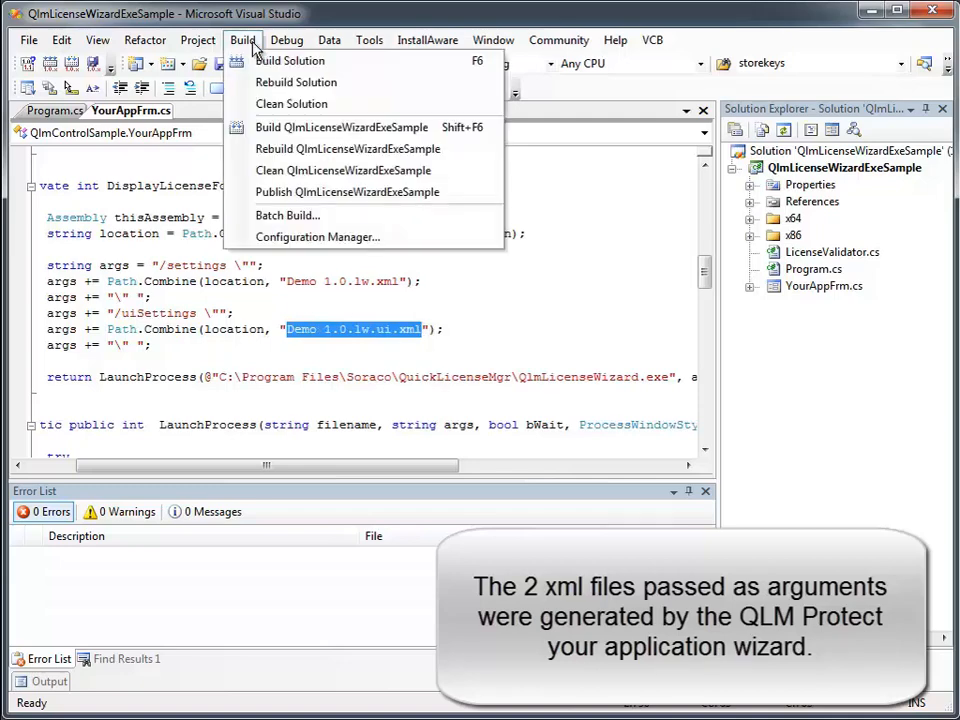
left_click(258, 61)
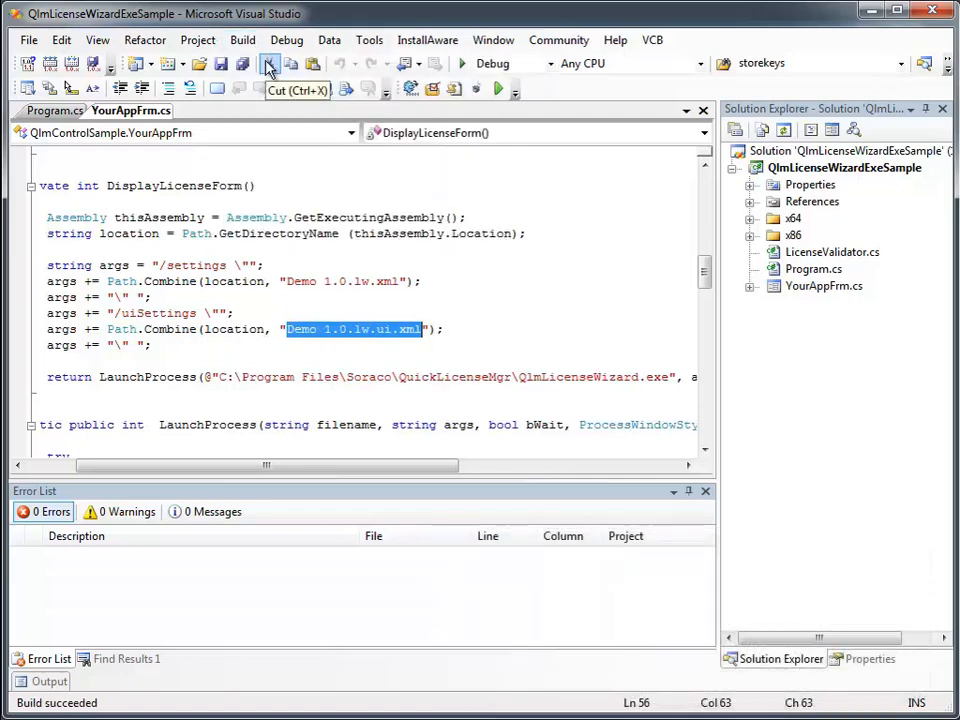
left_click(301, 195)
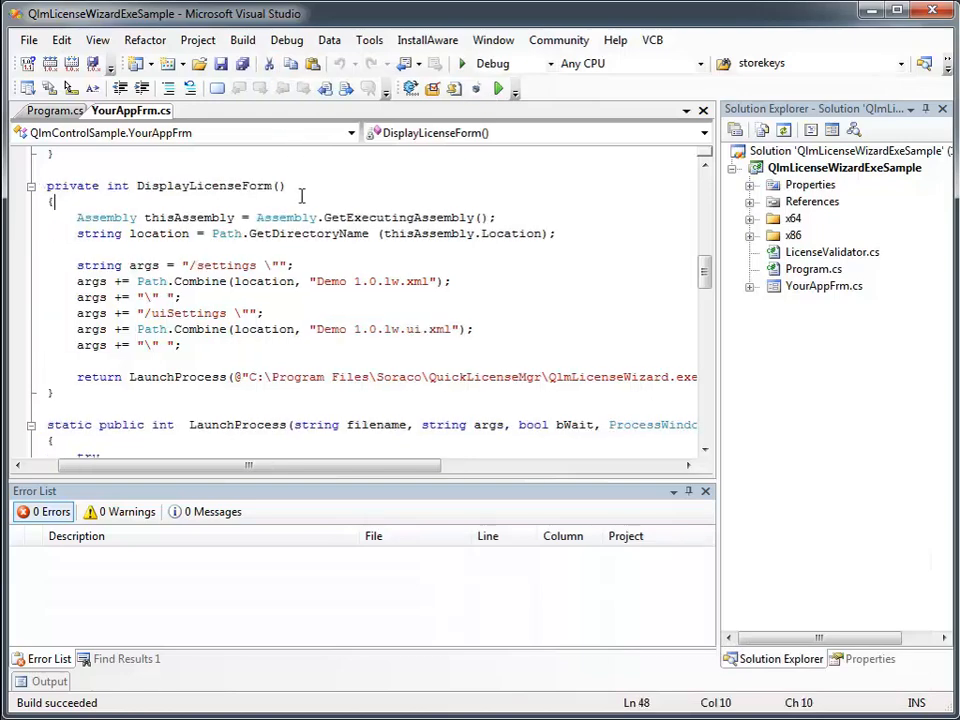
- In Windows Explorer, copy Demo 1.0.lw.ui.xml and Demo 1.0.lw.xml into the sample's bin\Debug folder, and return to Visual Studio
key("alt+Tab")
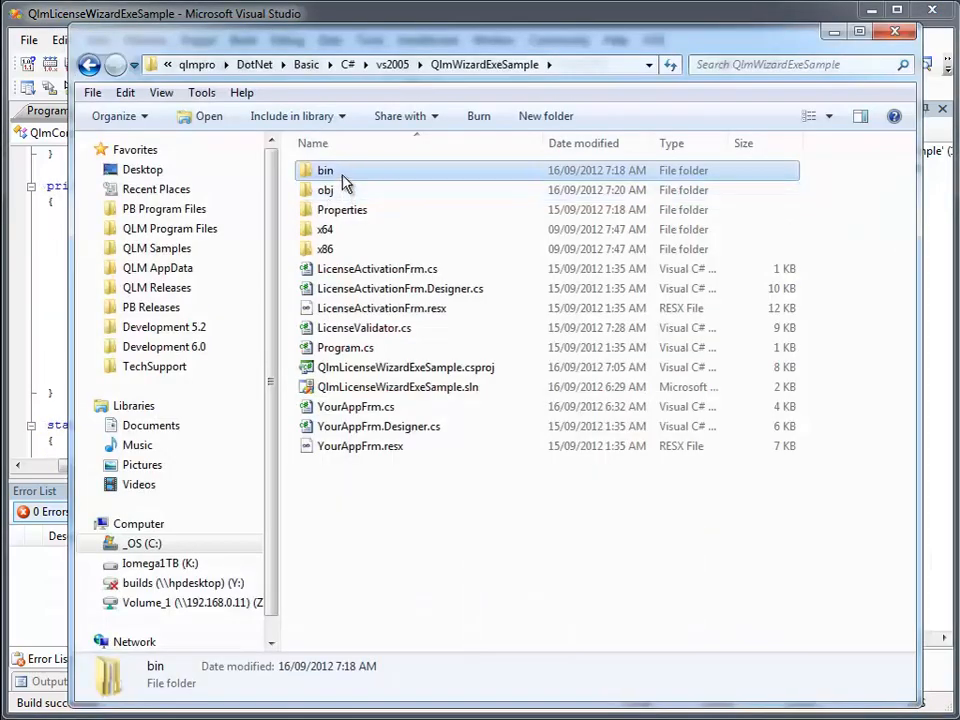
double_click(342, 176)
double_click(342, 176)
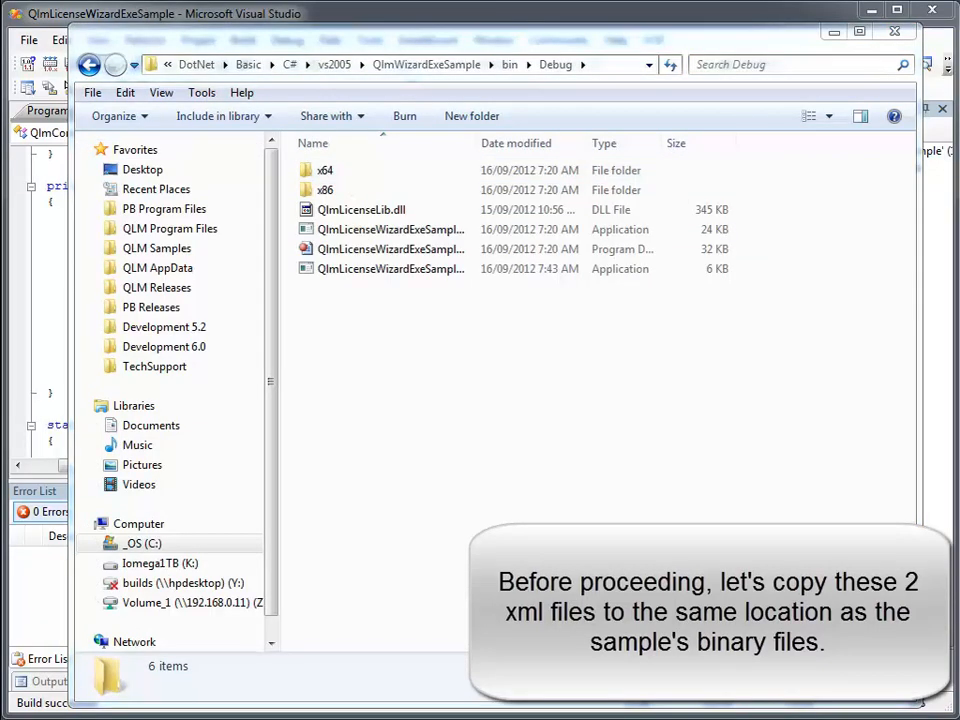
left_click_drag(250, 345, 434, 462)
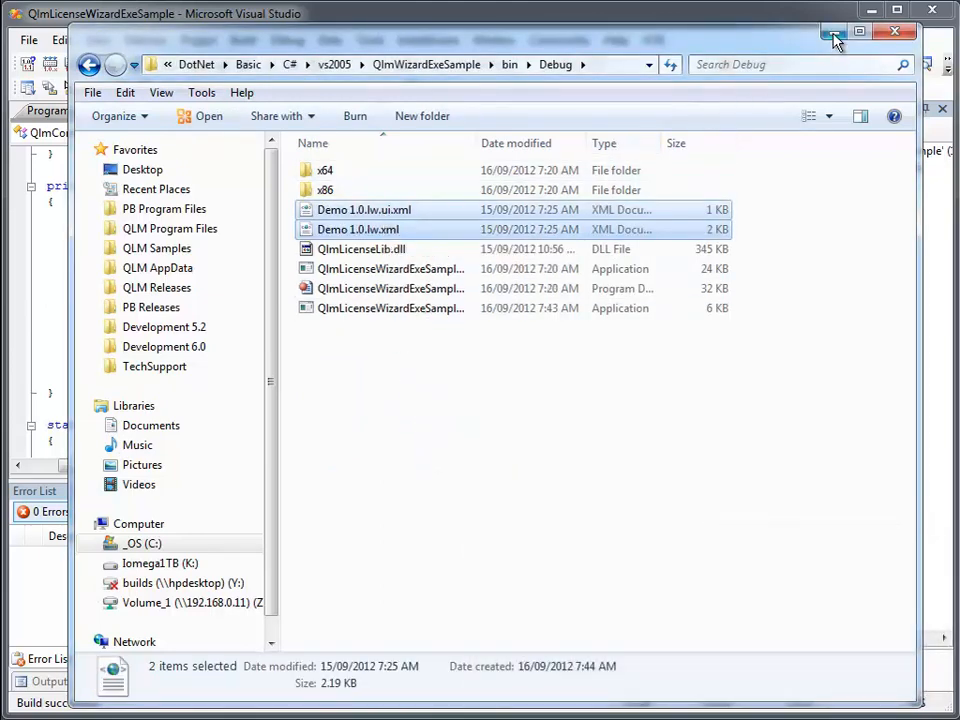
left_click(835, 38)
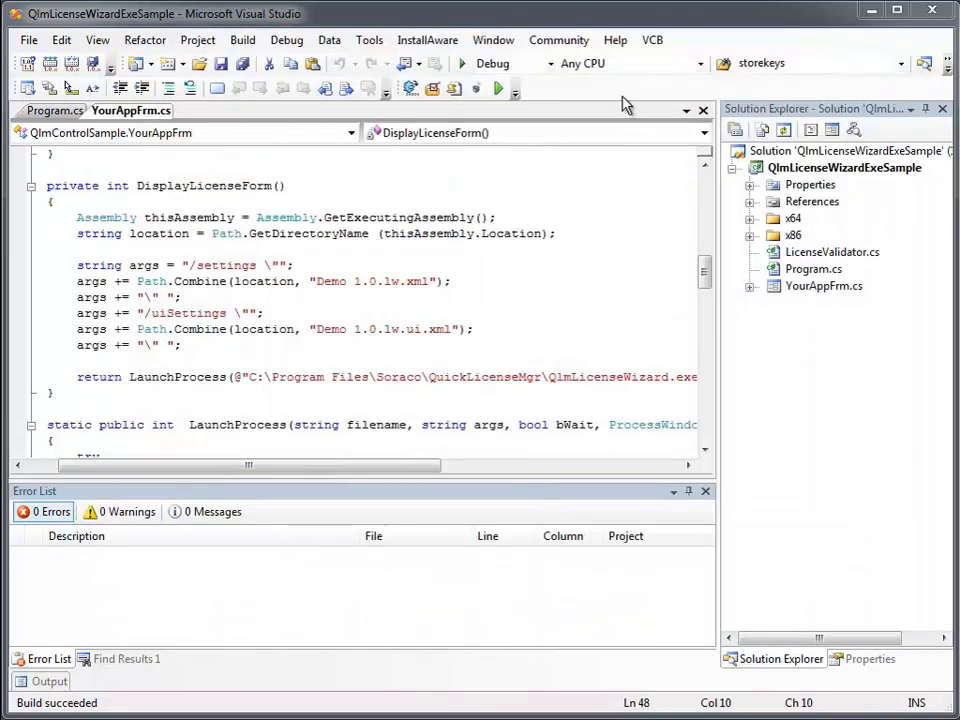
- Debug the sample past the ValidateLicenseAtStartup breakpoint and advance the launched License Registration Wizard to its registration page
left_click(463, 68)
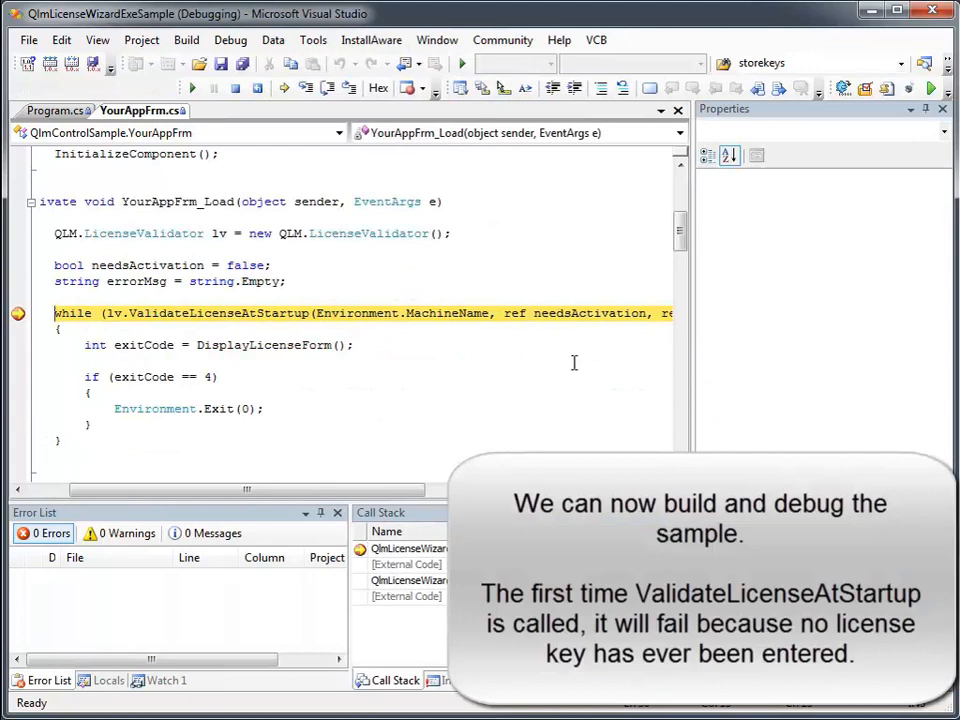
left_click(328, 88)
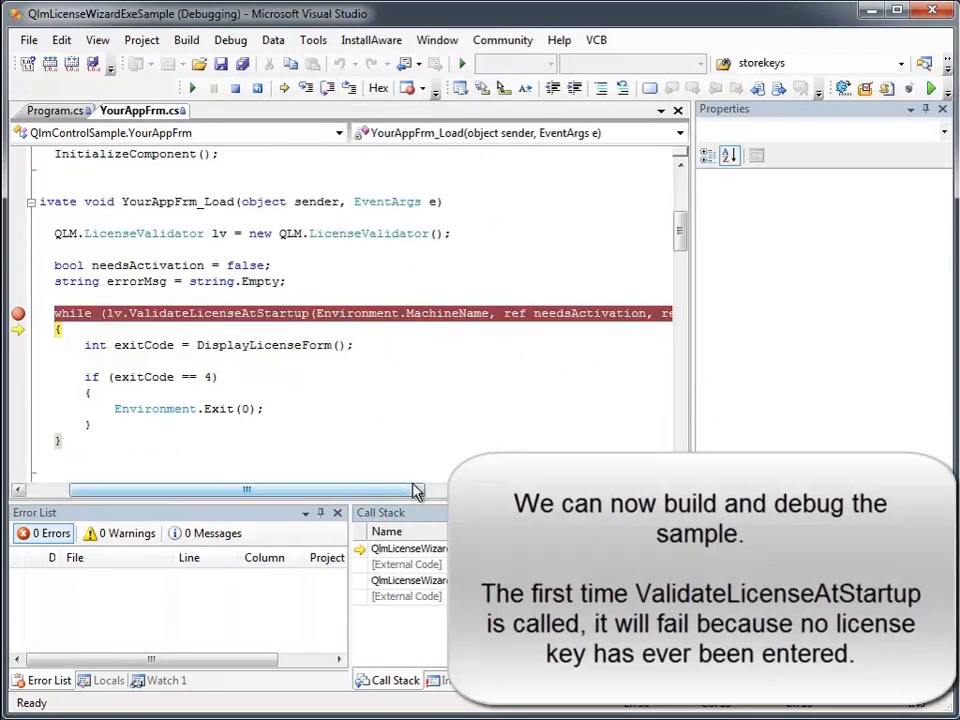
mouse_move(418, 489)
left_mouse_down()
mouse_move(547, 489)
mouse_move(420, 489)
left_mouse_up()
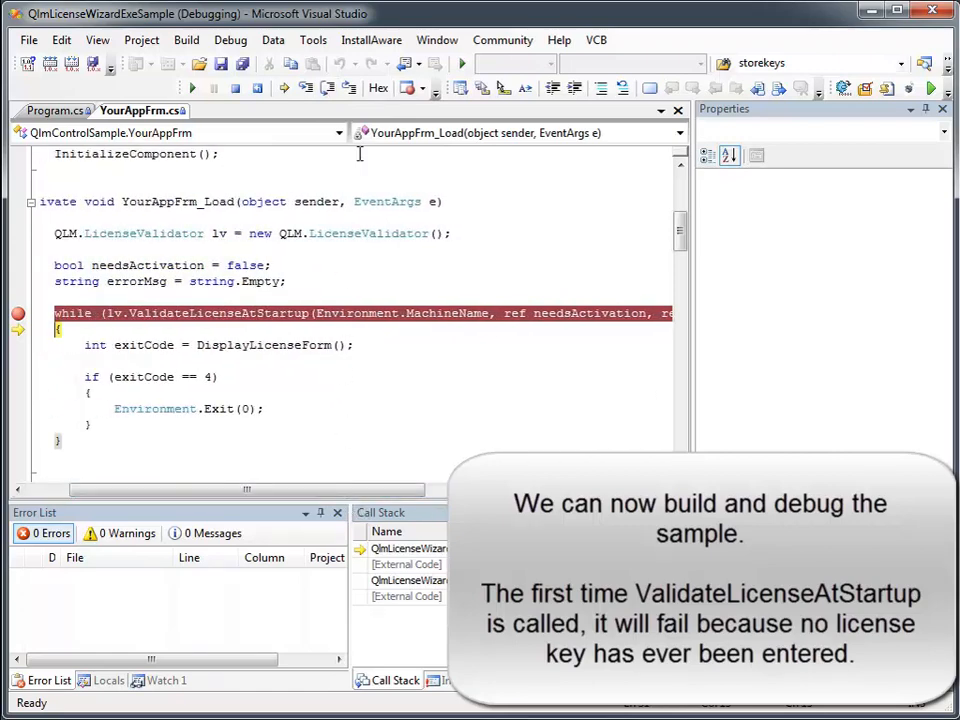
left_click(351, 91)
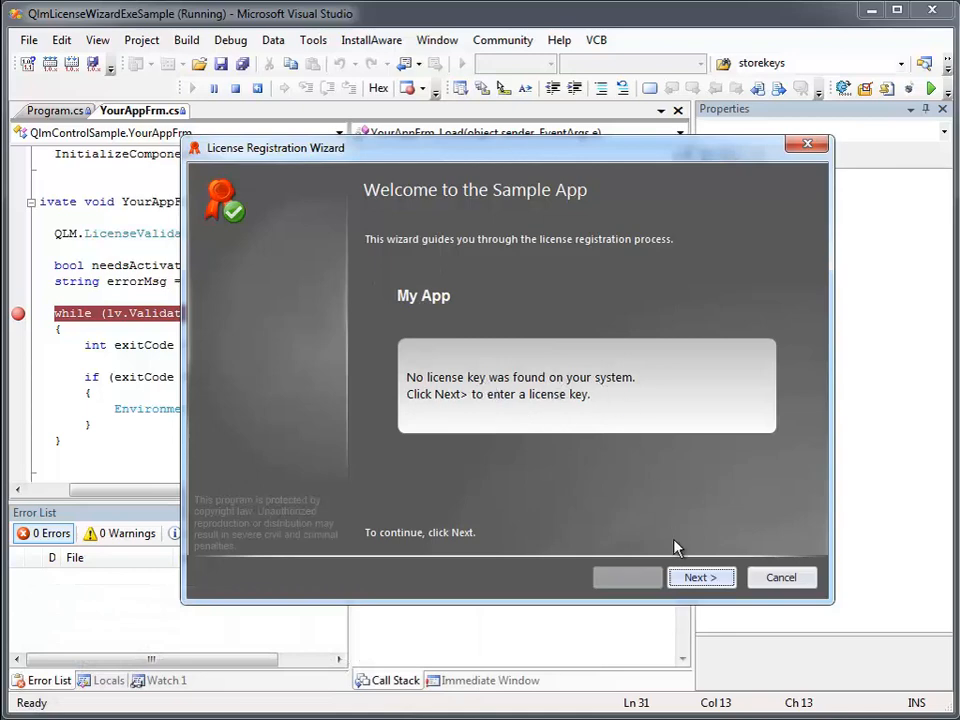
left_click(697, 580)
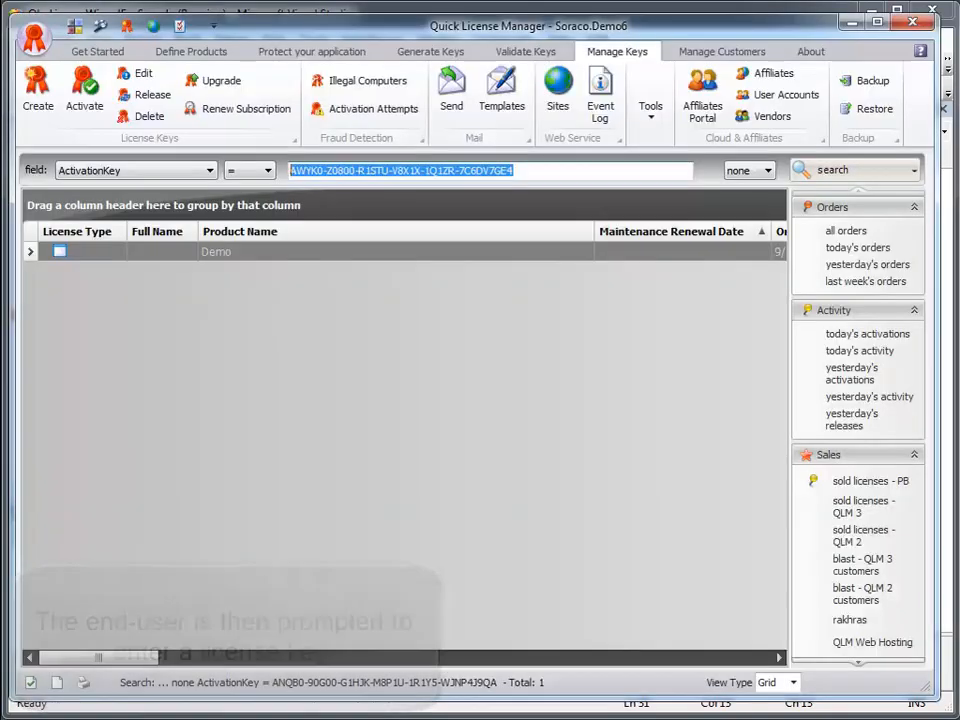
- In Quick License Manager, generate one Demo 1.0 trial key that expires 4 days after installation, and copy it
left_click(427, 55)
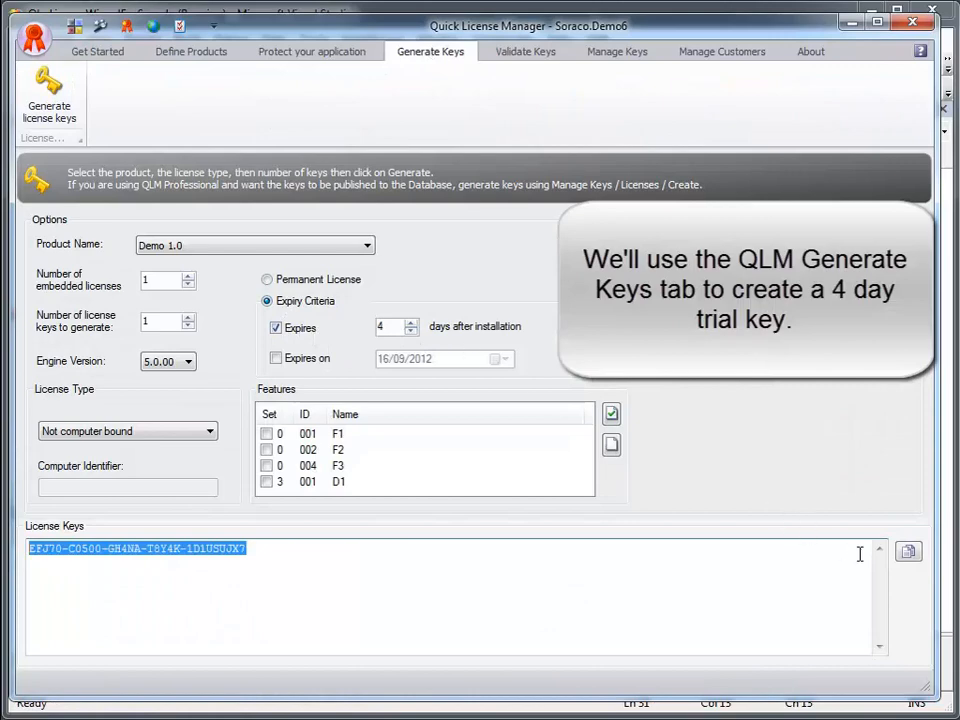
left_click(907, 555)
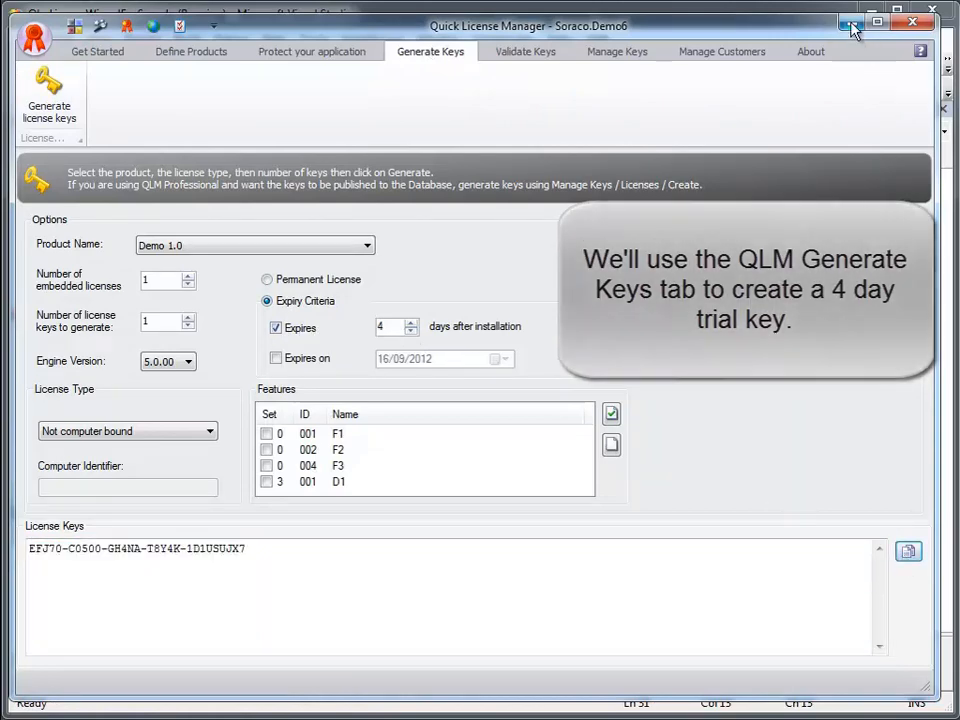
left_click(852, 21)
- Paste the trial key as the Activation Key in the License Registration Wizard, activate it online, and complete the wizard
right_click(586, 268)
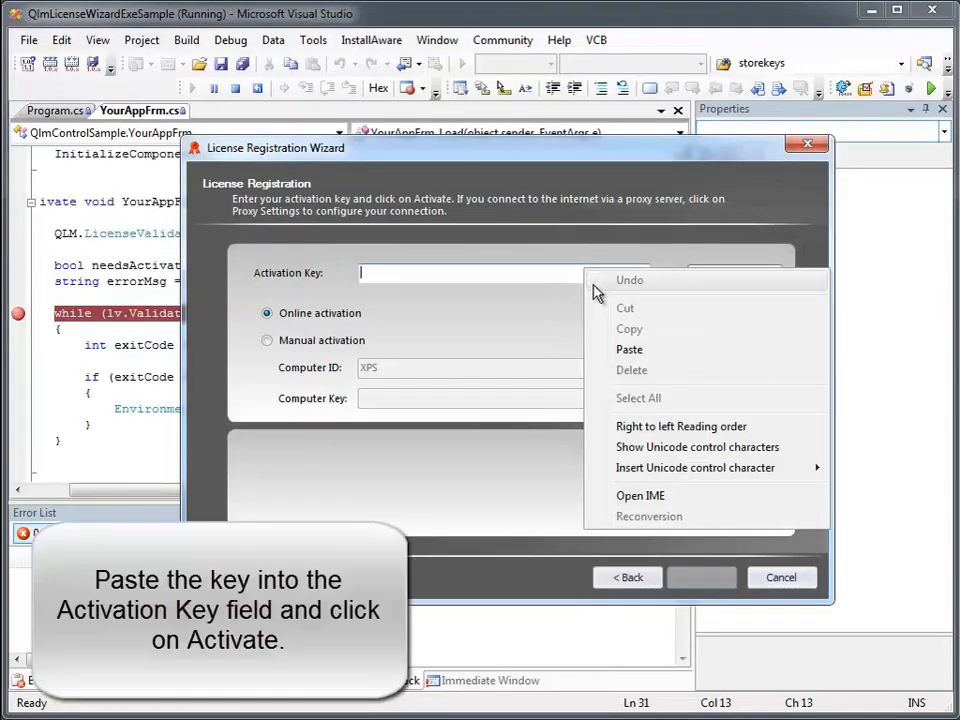
left_click(646, 353)
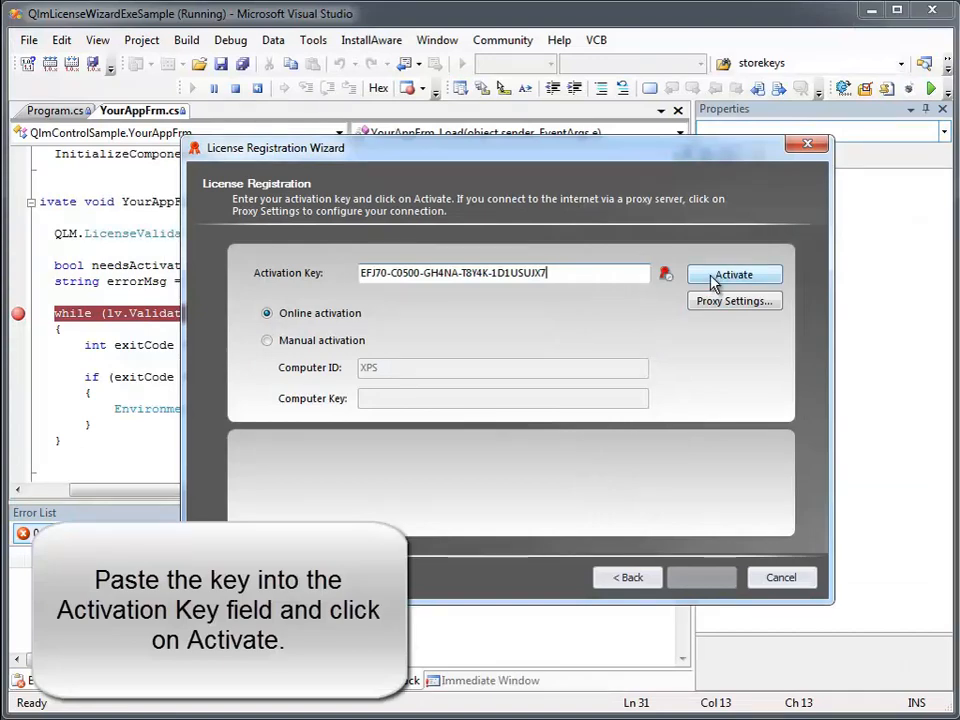
mouse_move(667, 277)
left_click(730, 274)
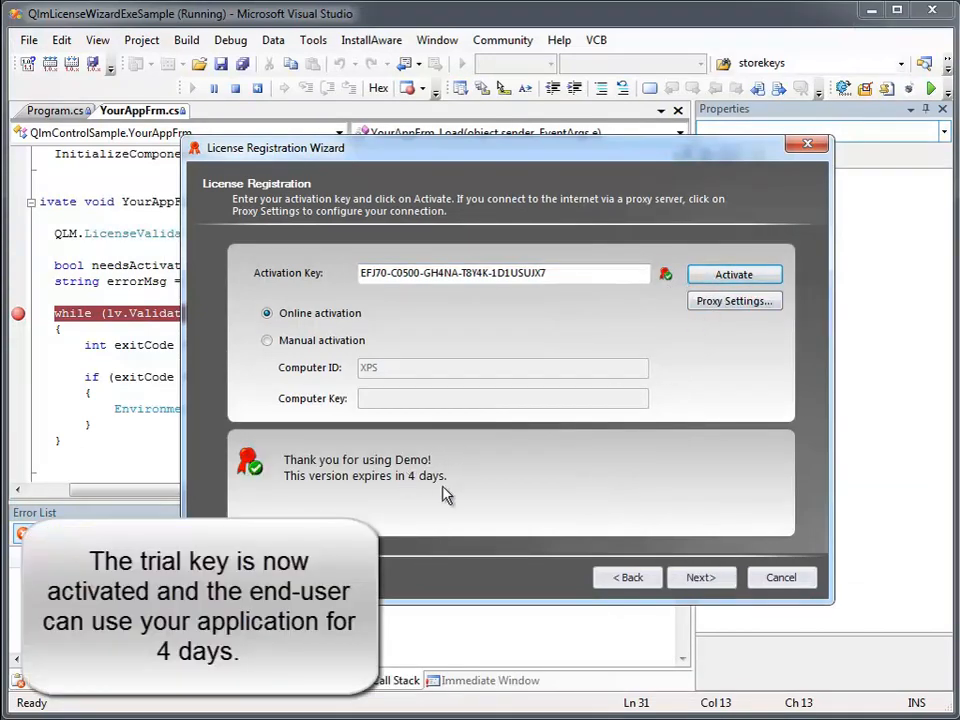
left_click(700, 577)
left_click(701, 578)
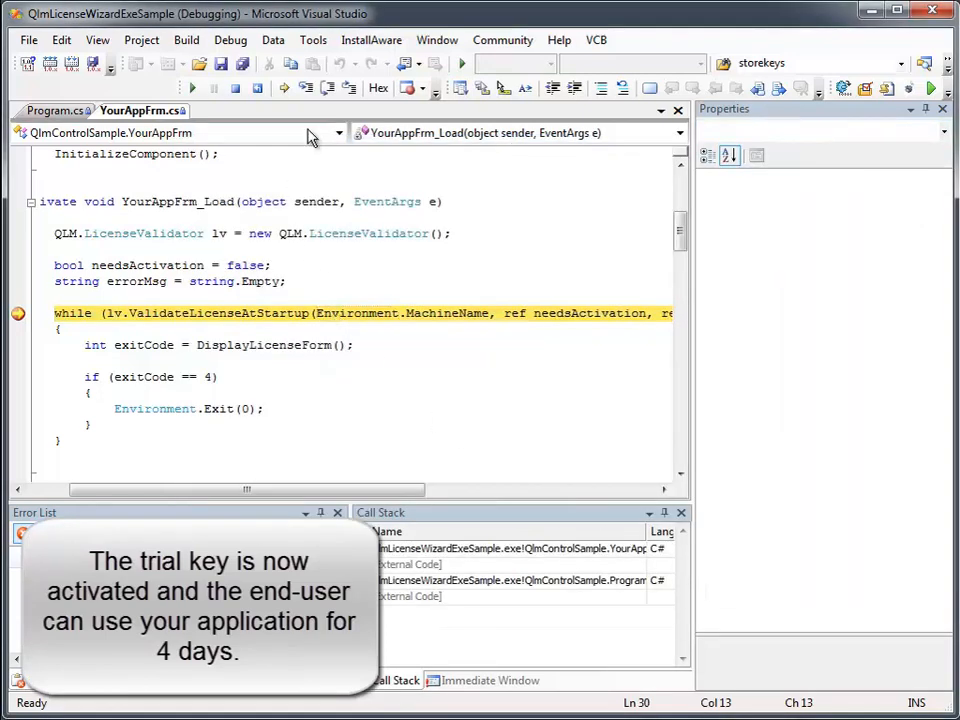
- Step over the ValidateLicenseAtStartup loop to the end of YourAppFrm_Load to launch the sample application, and exit it
left_click(329, 90)
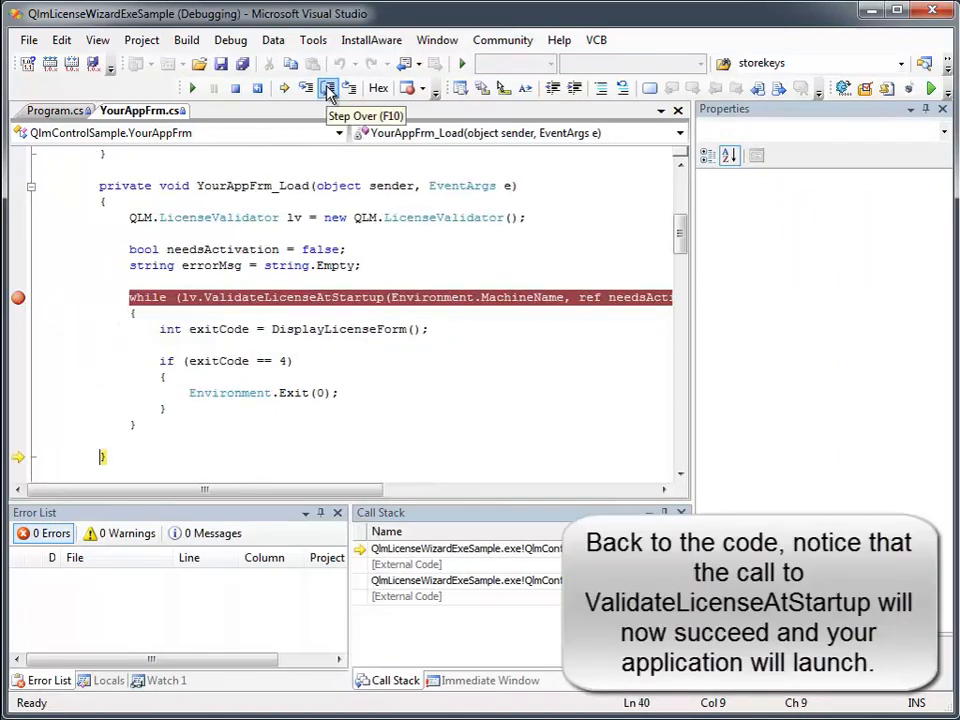
left_click(329, 90)
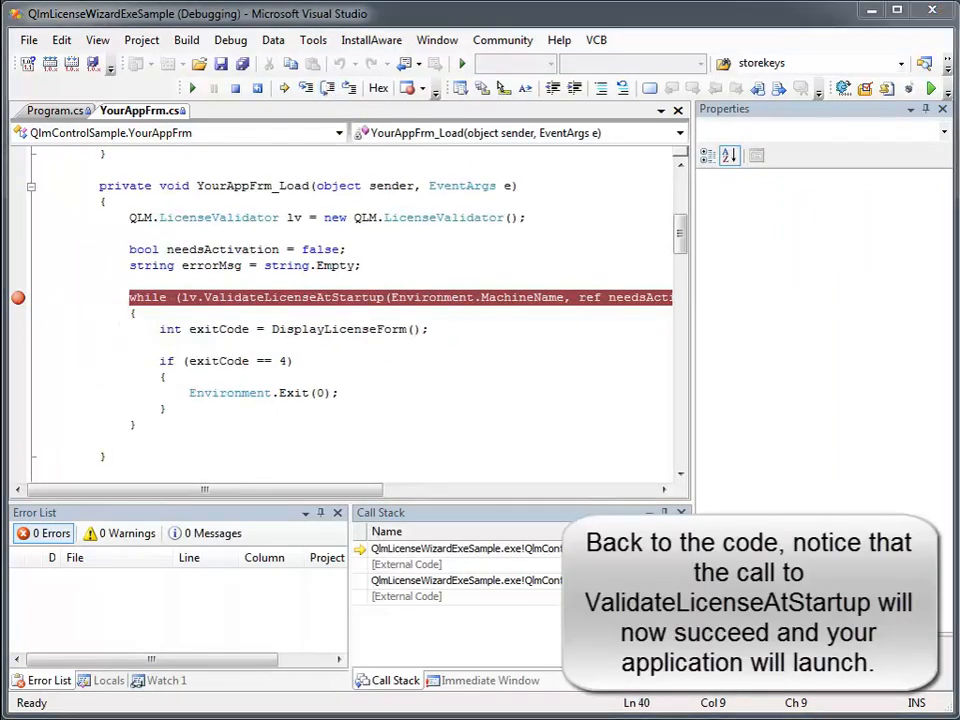
left_click(252, 360)
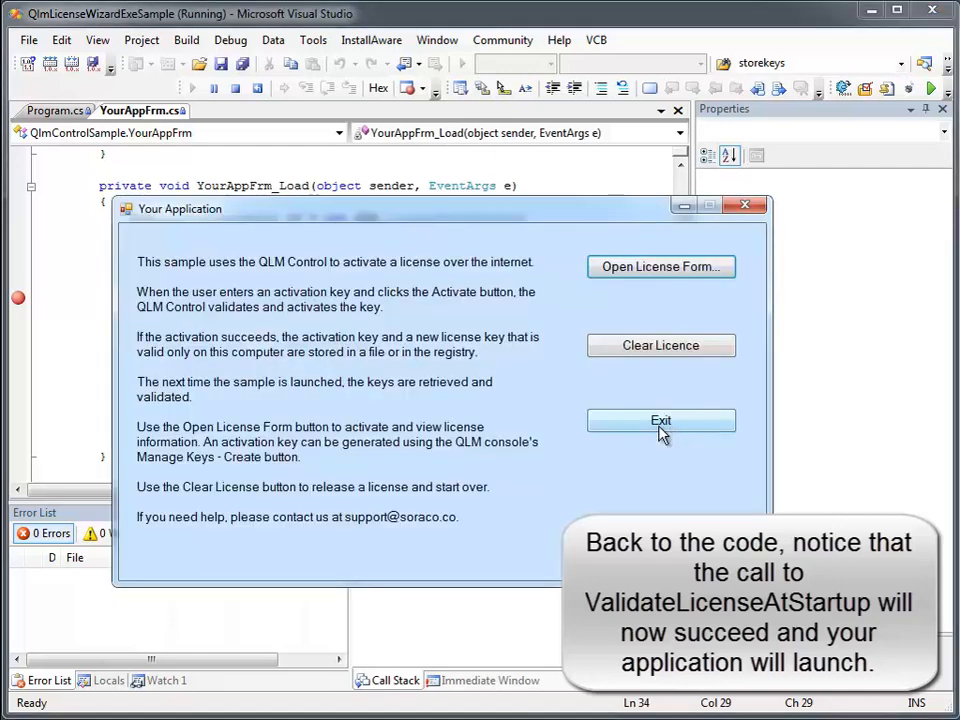
left_click(662, 422)
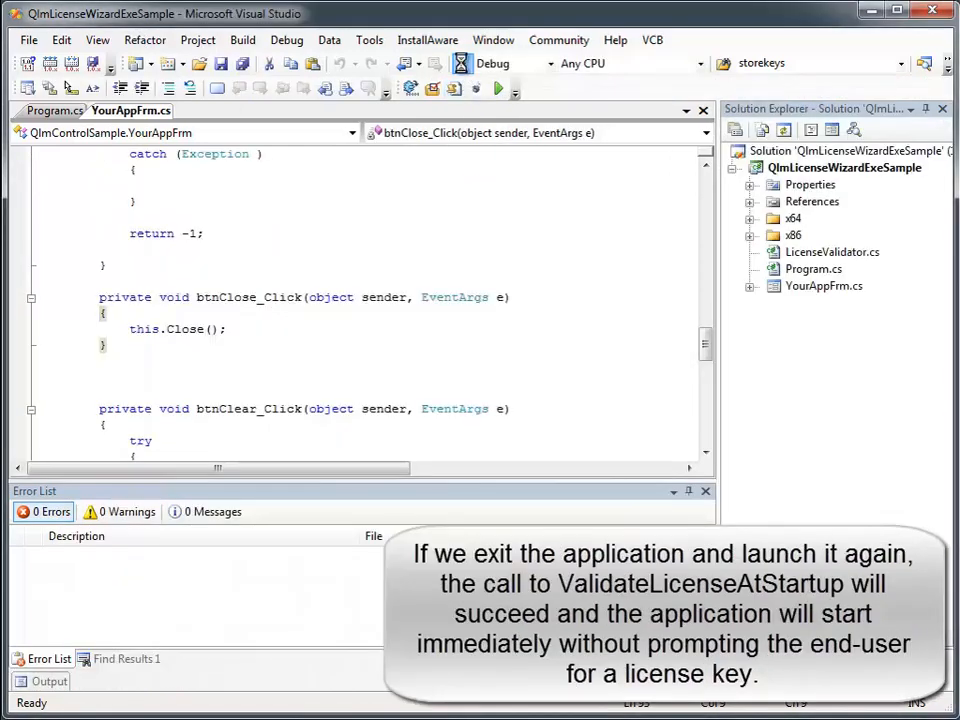
- Debug the sample again past the startup license check, and open the registration page from the application's license form
left_click(462, 66)
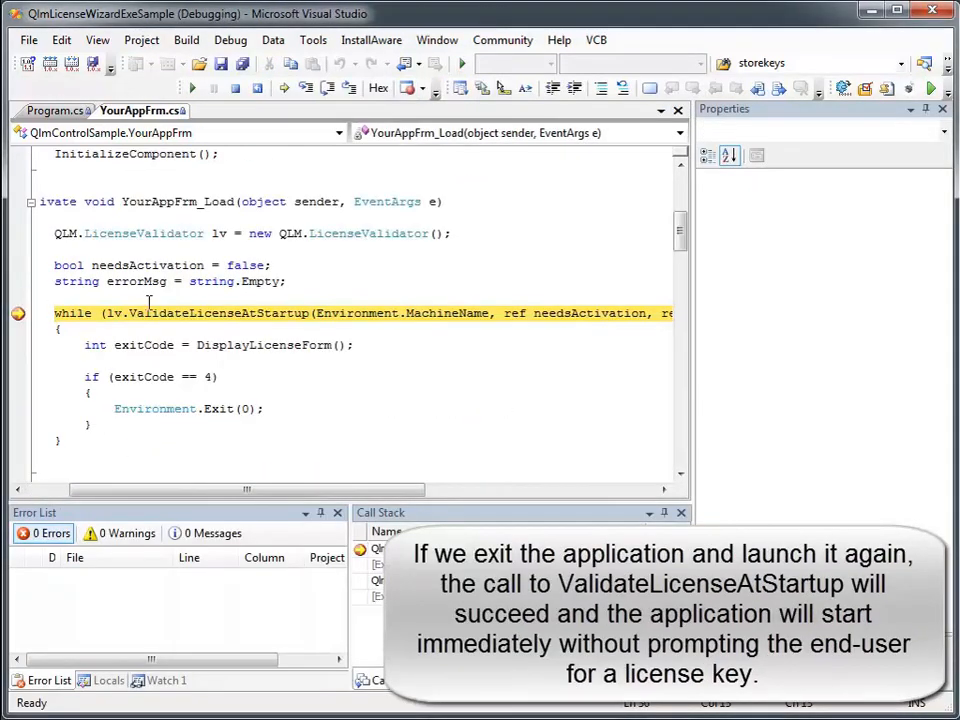
left_click(330, 89)
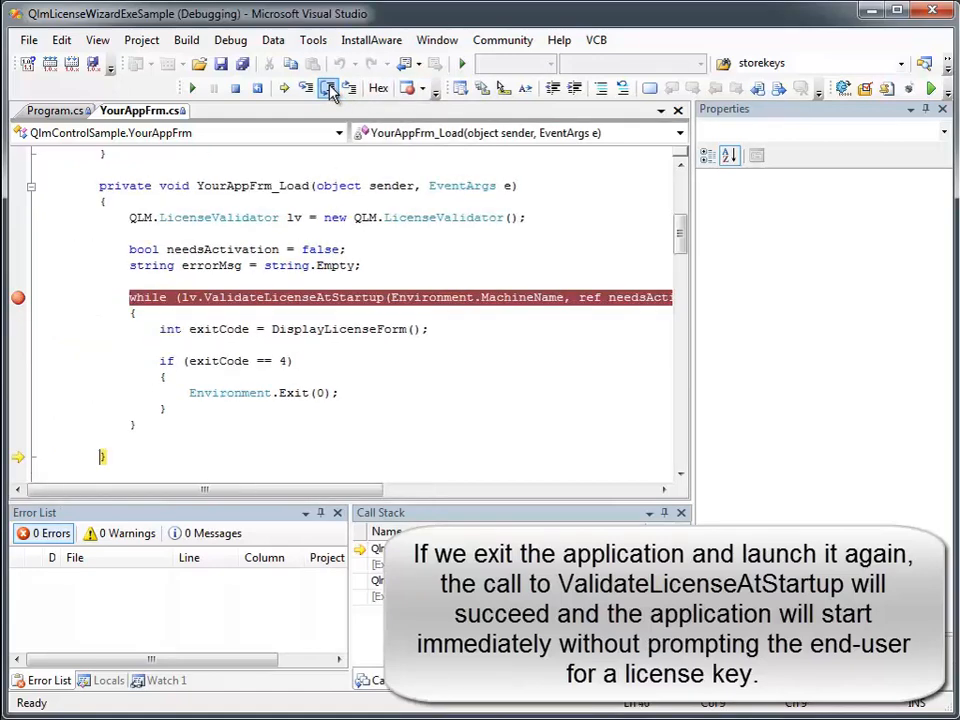
left_click(330, 89)
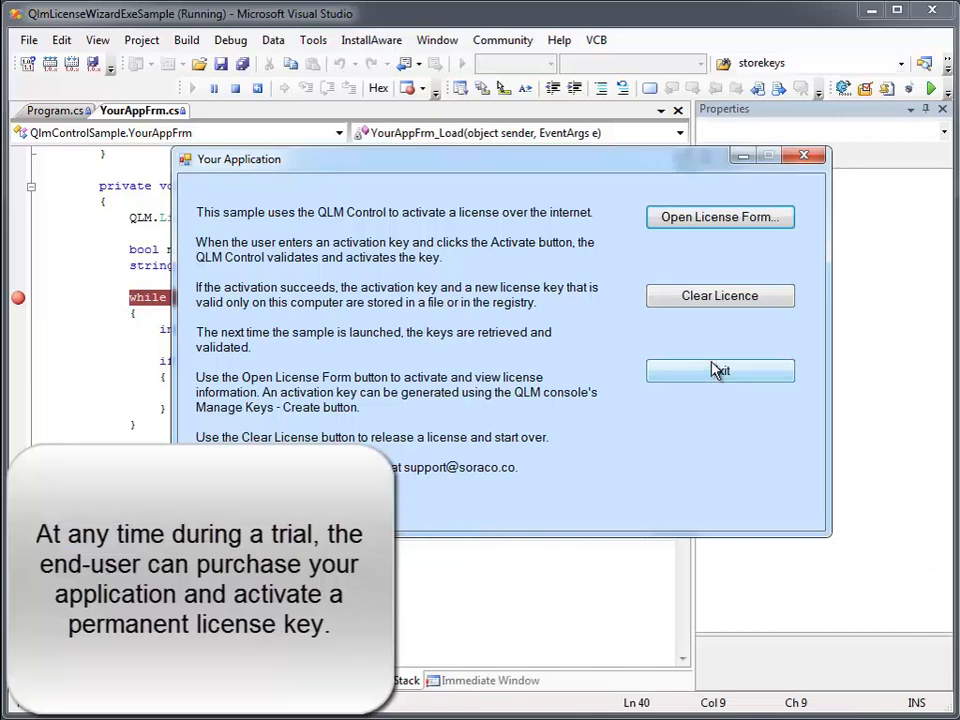
left_click(720, 220)
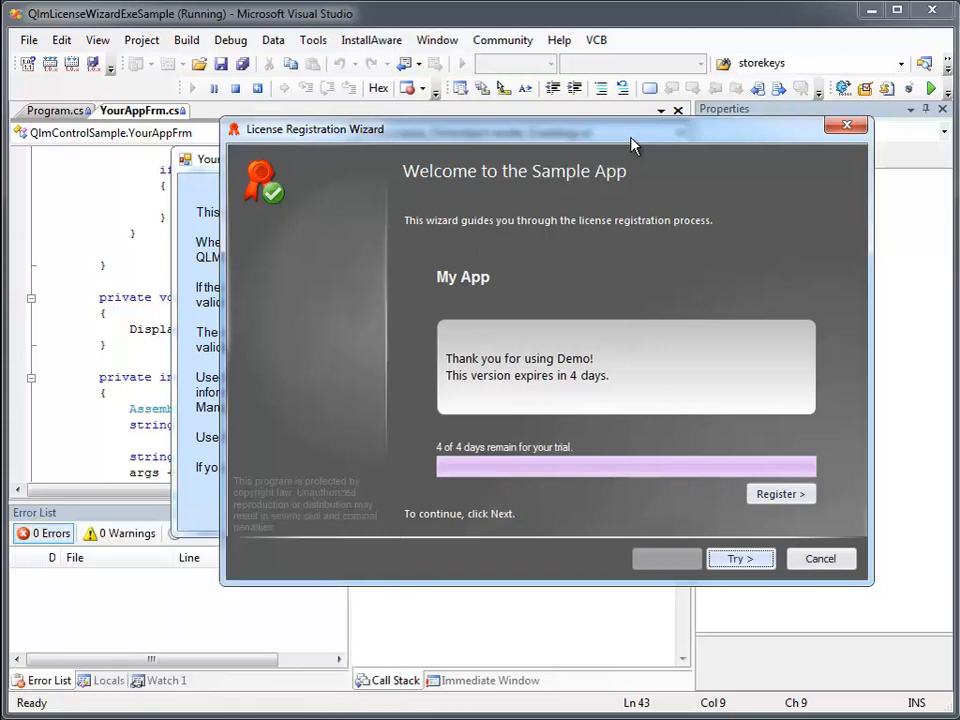
left_click(773, 496)
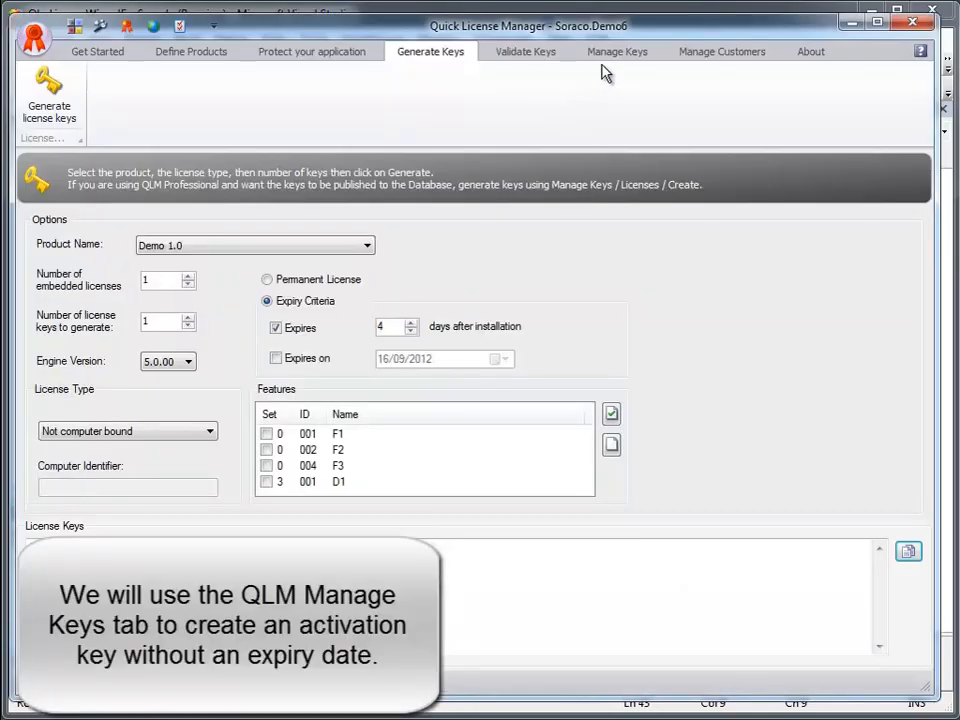
- In Quick License Manager, create one Demo 1.0 activation key with one activation, features F1 and F2, and no expiry criteria
left_click(617, 56)
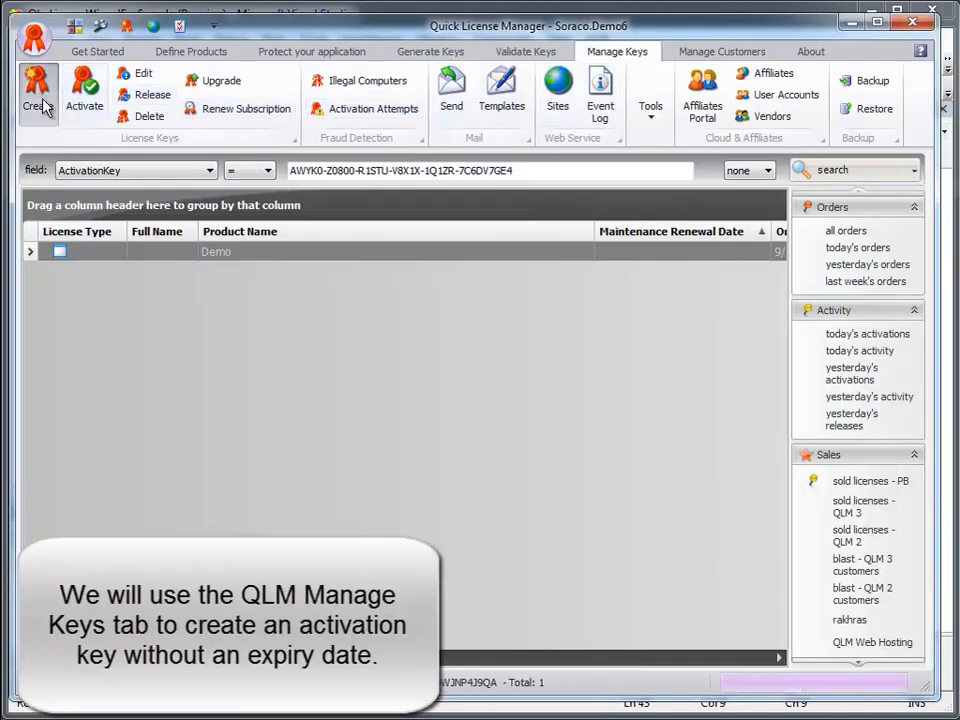
left_click(40, 95)
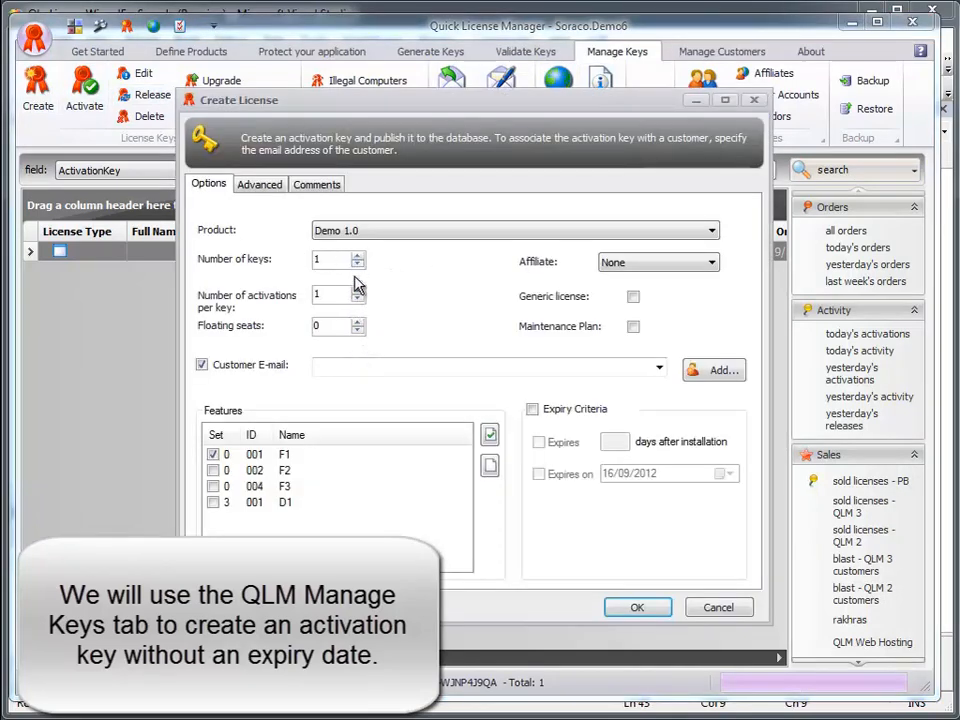
left_click(212, 471)
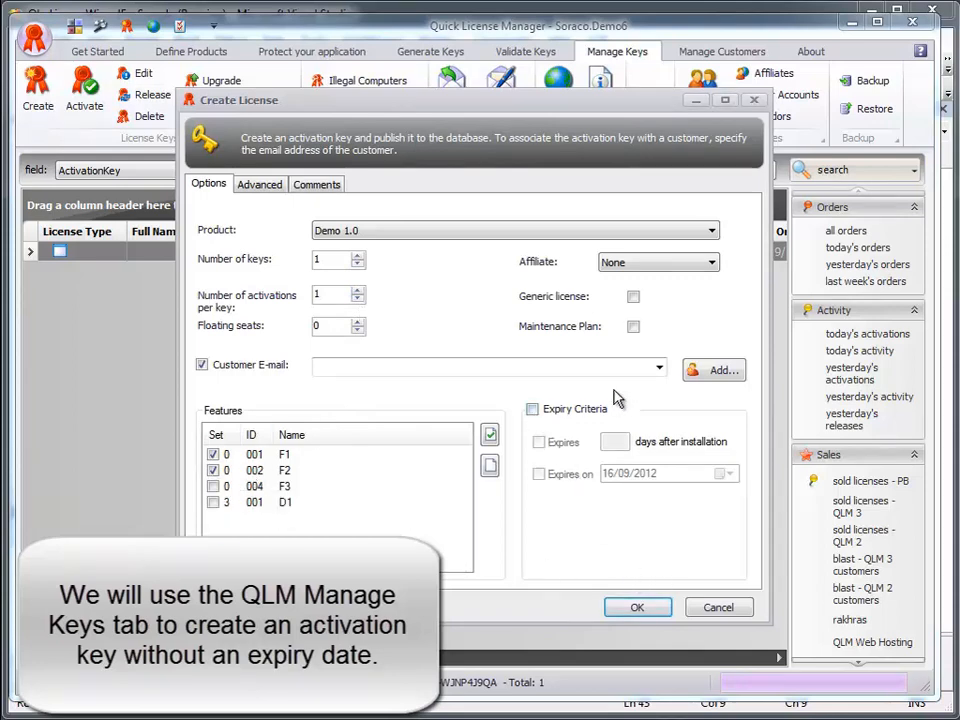
left_click(643, 615)
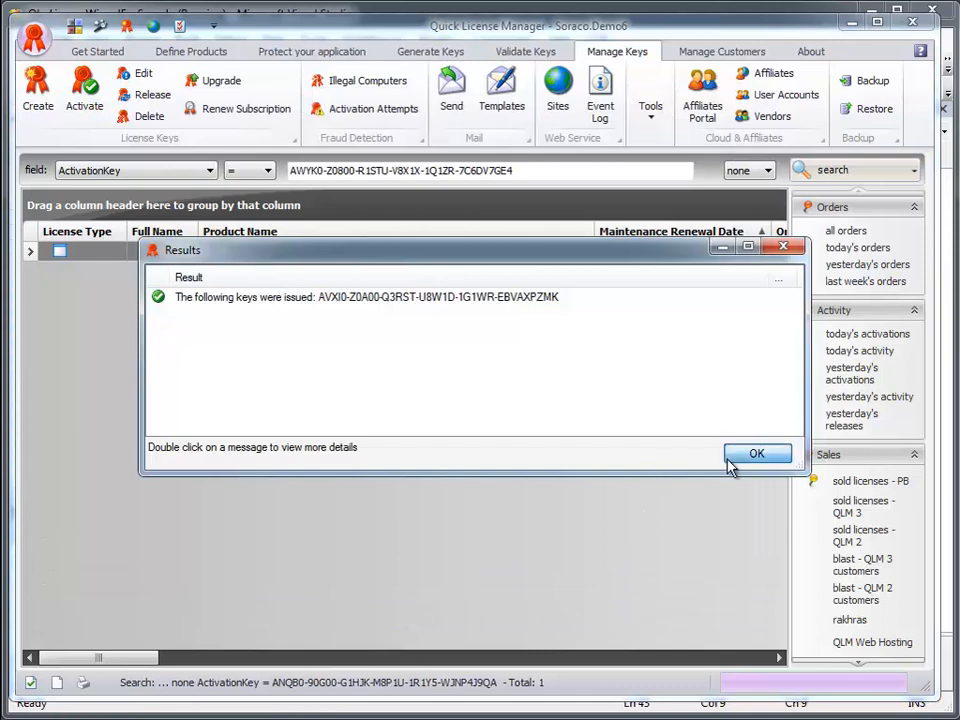
left_click(732, 458)
- Copy the newly issued activation key from the key search and return to the License Registration Wizard
left_click_drag(529, 172, 311, 175)
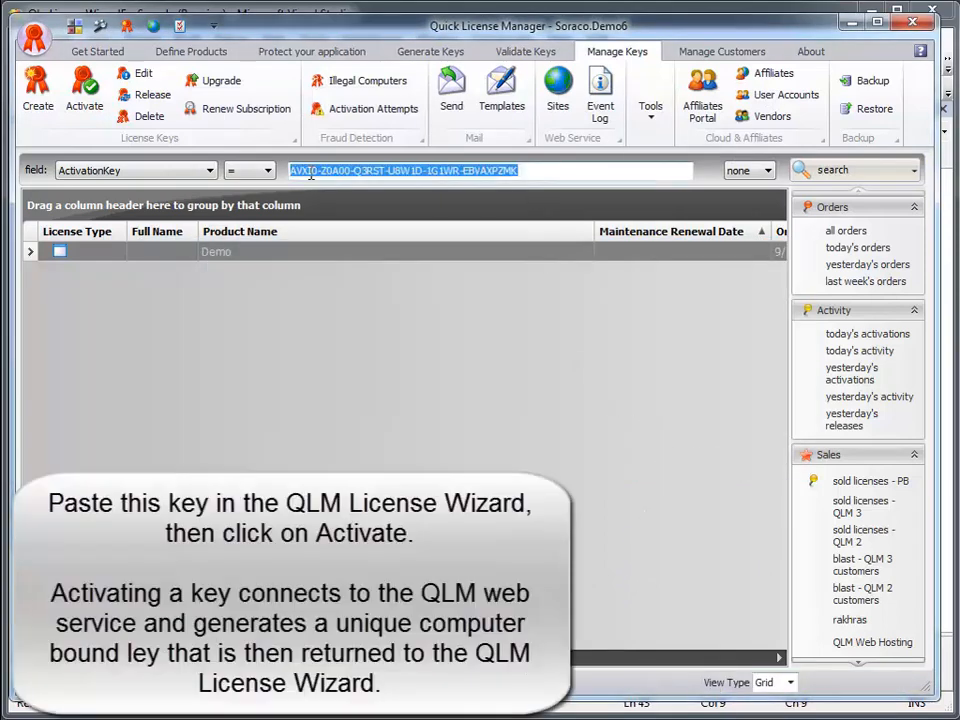
right_click(311, 175)
left_click(364, 235)
left_click(853, 24)
- Replace the trial key in the wizard's Activation Key with the copied permanent key and activate it online
left_click_drag(619, 251, 320, 253)
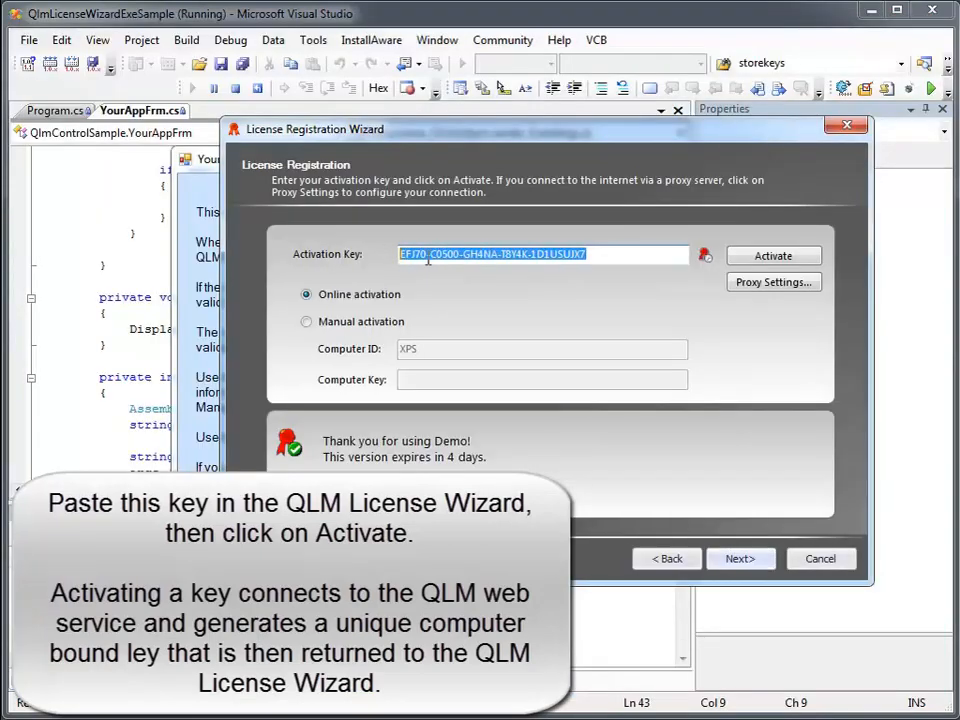
right_click(427, 260)
left_click(480, 340)
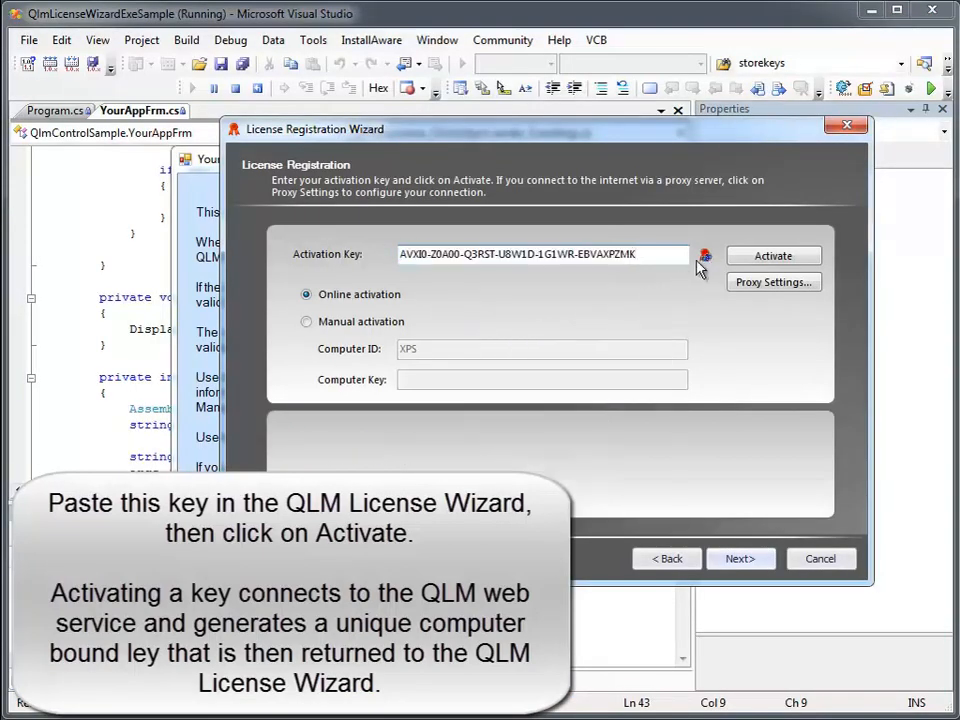
mouse_move(703, 260)
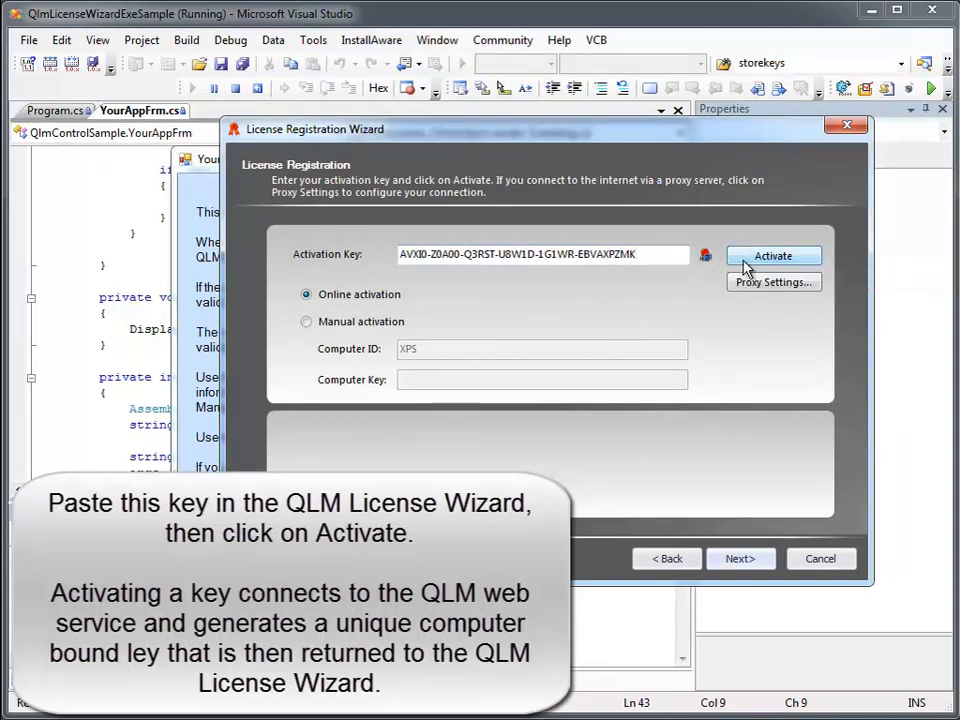
left_click(744, 262)
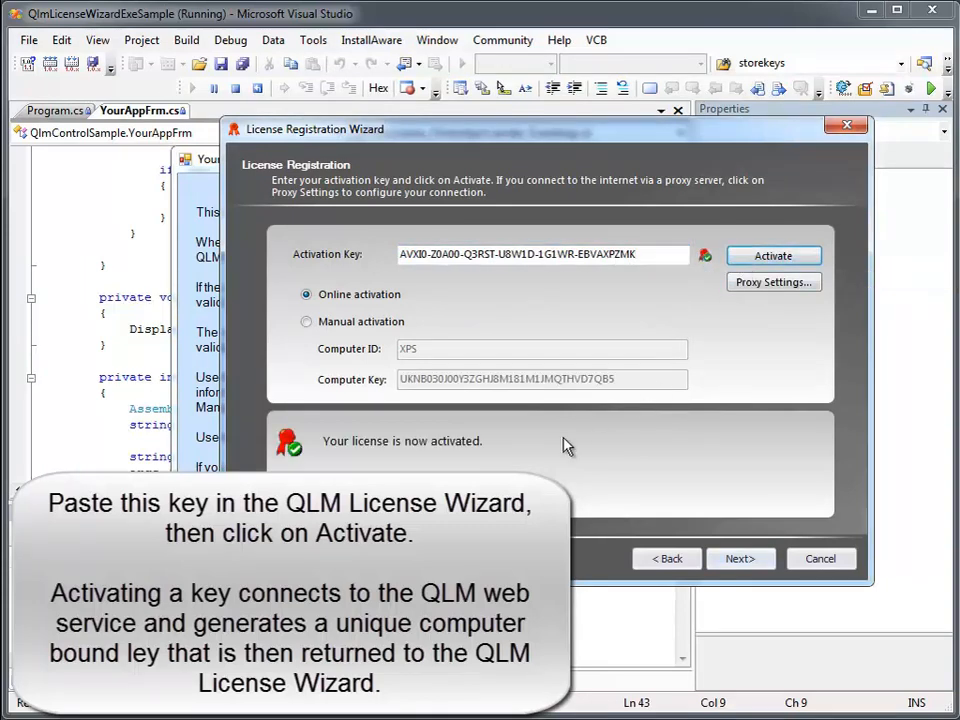